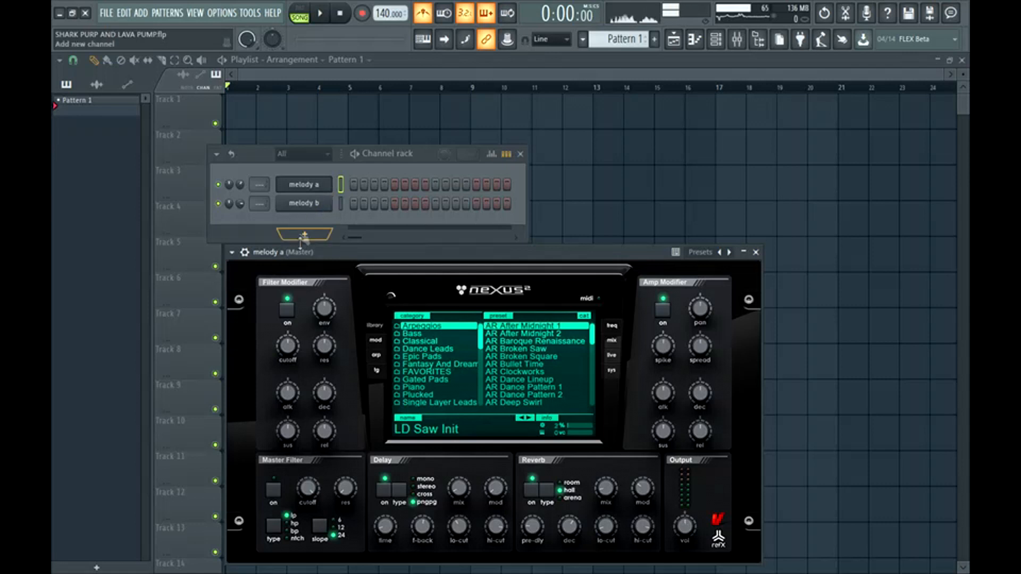
# Step: Move the Nexus window aside and add a one-bar D#5 note at the start of melody a's piano roll
pyautogui.moveTo(365, 252); pyautogui.dragTo(353, 158)
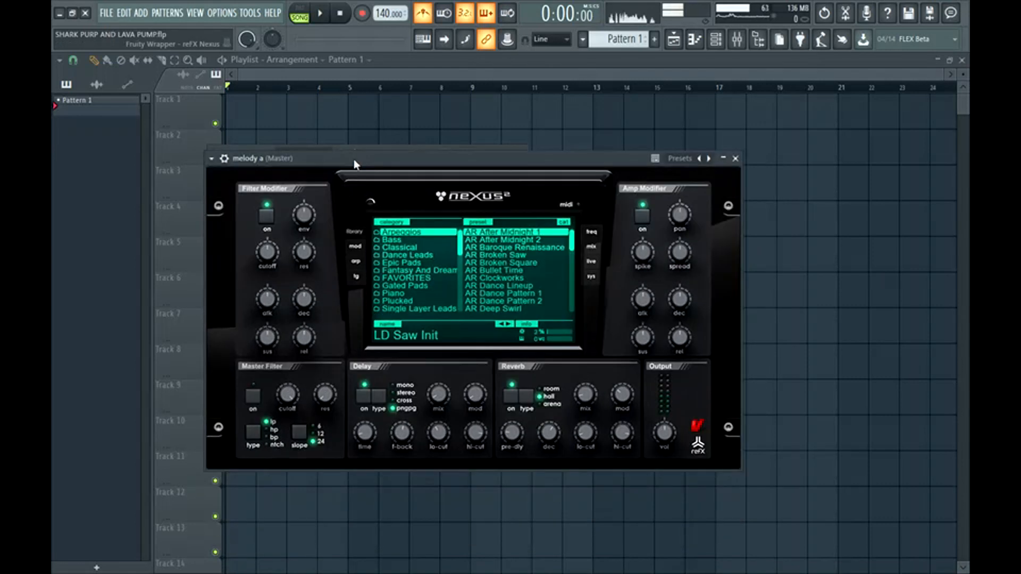
pyautogui.moveTo(353, 159); pyautogui.dragTo(341, 163)
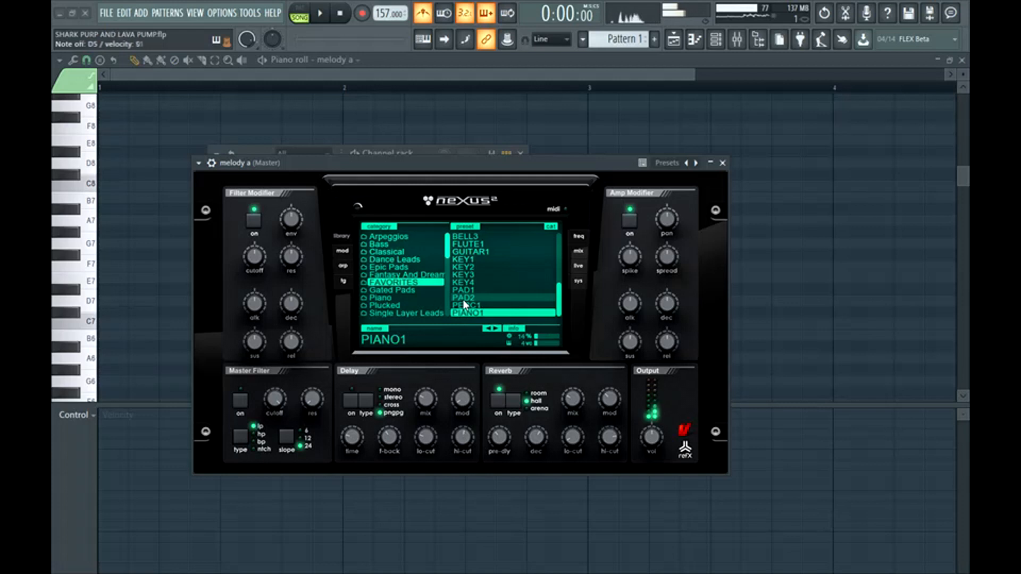
pyautogui.click(443, 64)
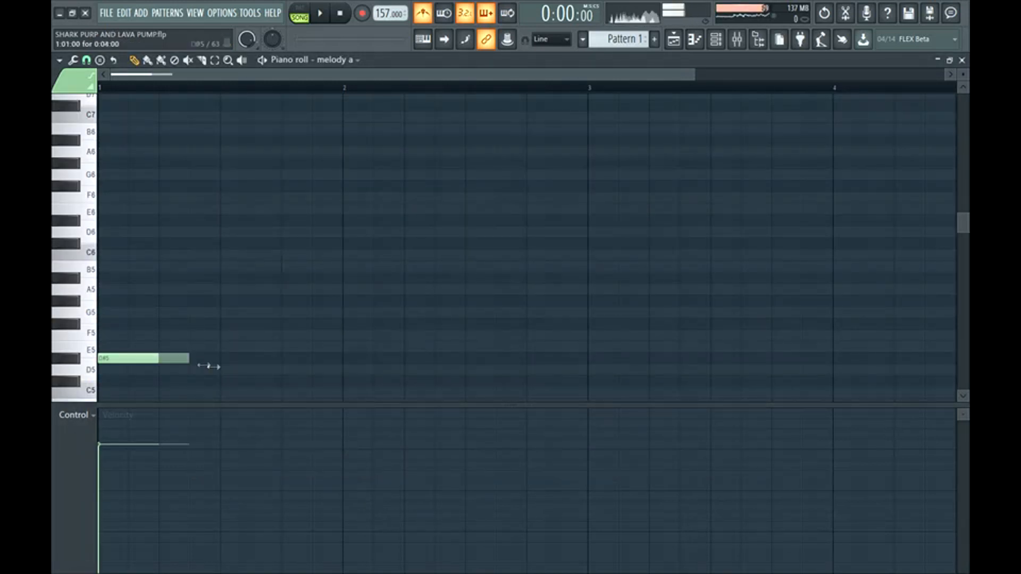
pyautogui.moveTo(236, 371); pyautogui.dragTo(333, 380)
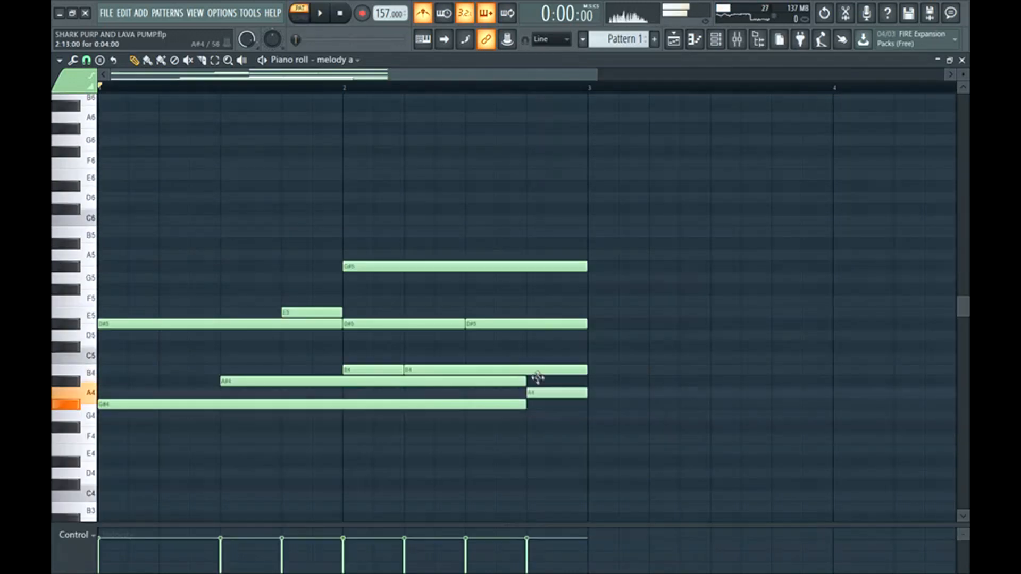
# Step: Remove the short A4 note on the last beat of bar 2 and extend the G#4 note to the bar's end
pyautogui.rightClick(532, 391)
pyautogui.press('space')
pyautogui.moveTo(526, 405); pyautogui.dragTo(598, 417)
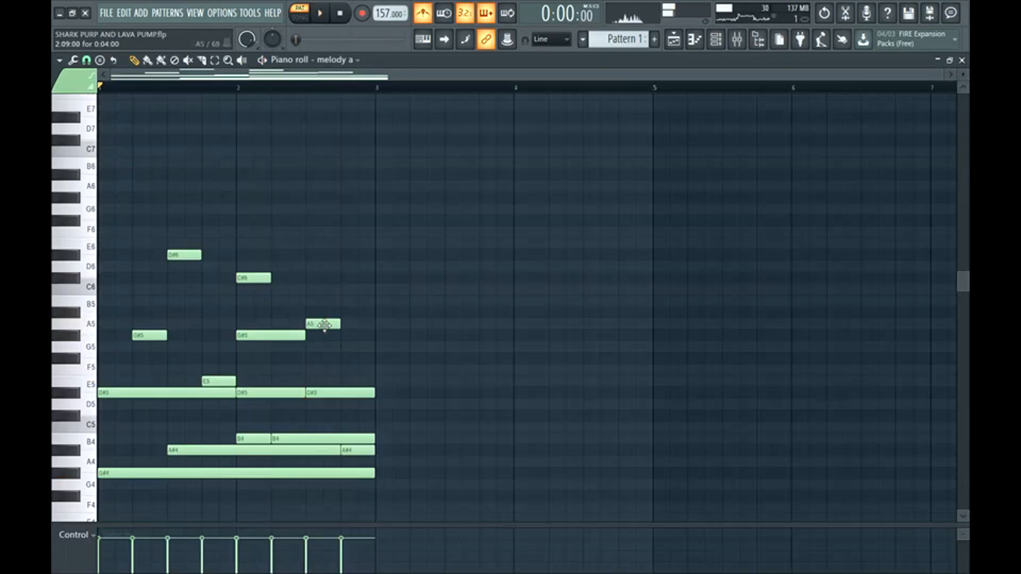
# Step: Lower the A5 note to G#5 and lengthen it to the end of bar 2, and add a G#6 note above its start
pyautogui.moveTo(324, 325); pyautogui.dragTo(374, 335)
pyautogui.press('space')
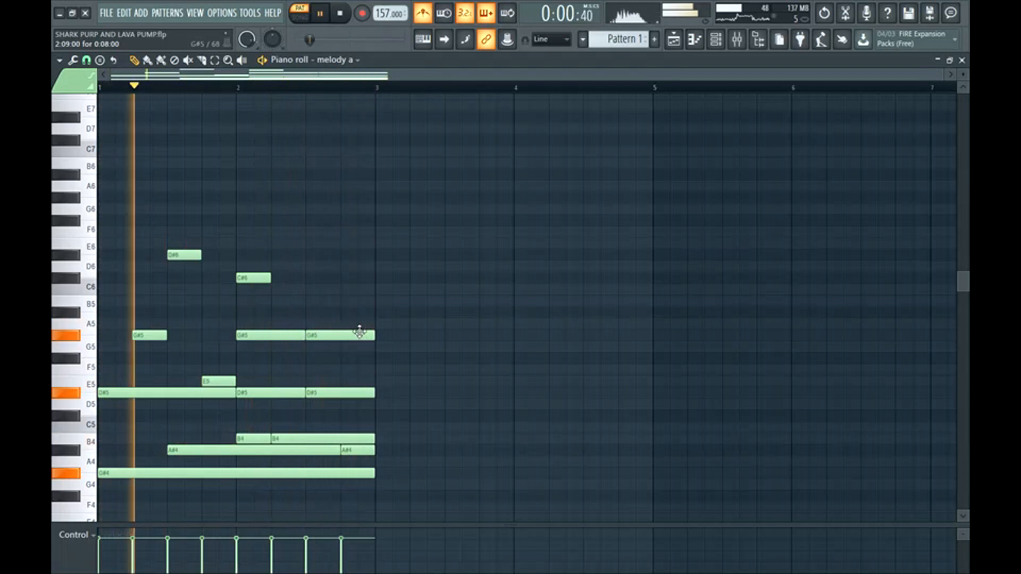
pyautogui.click(322, 232)
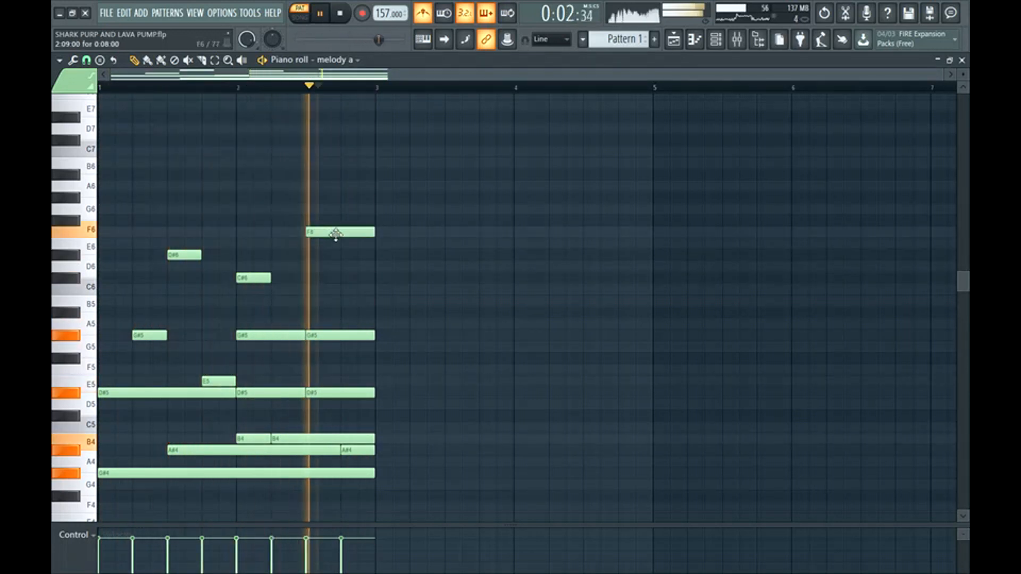
pyautogui.press('space')
pyautogui.moveTo(335, 232); pyautogui.dragTo(340, 198)
pyautogui.press('space')
# Step: Add a one-beat D#6 note on the last beat of bar 2 and listen to the melody
pyautogui.click(345, 244)
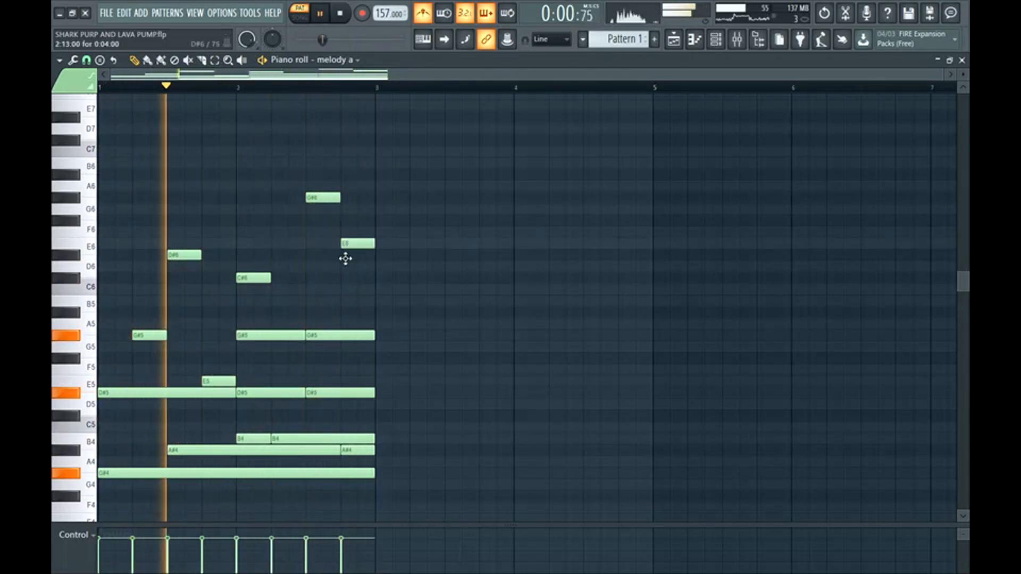
pyautogui.moveTo(345, 258); pyautogui.dragTo(344, 260)
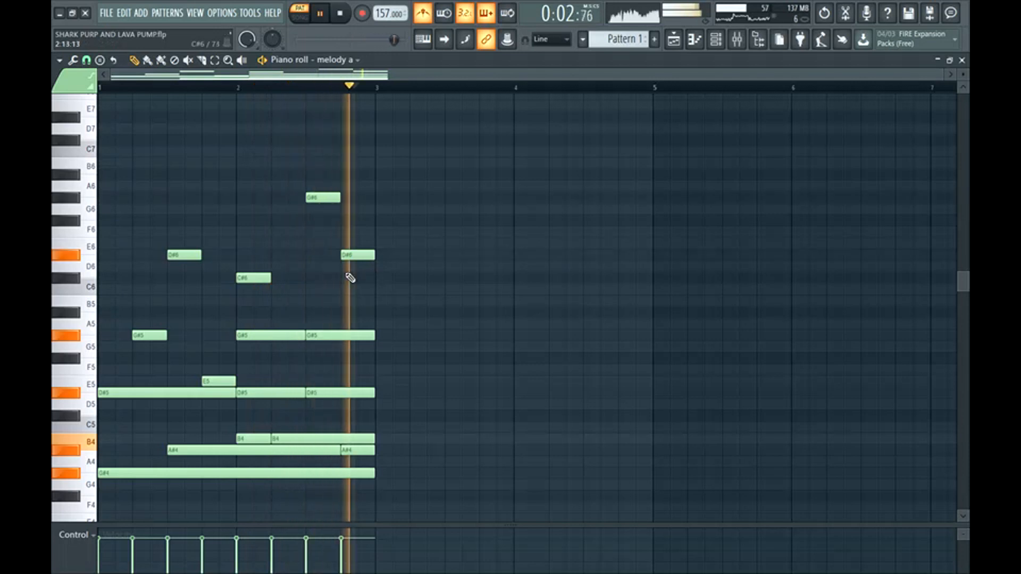
pyautogui.press('space')
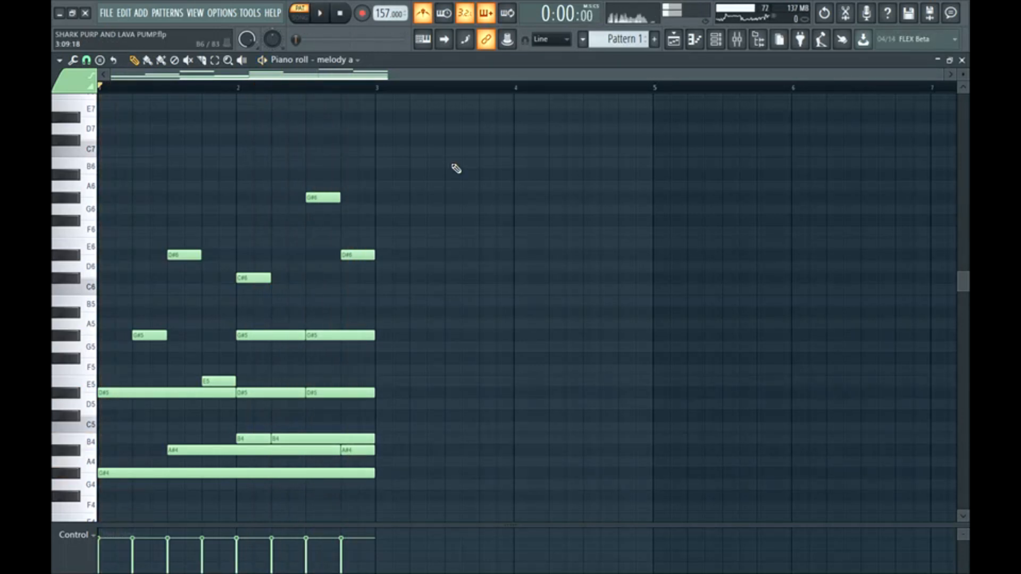
# Step: Transpose the whole melody so that its lowest note sits on F#5 and play it back
pyautogui.hotkey('shift', 'Up')
pyautogui.hotkey('shift', 'Up')
pyautogui.hotkey('shift', 'Up')
pyautogui.press('space')
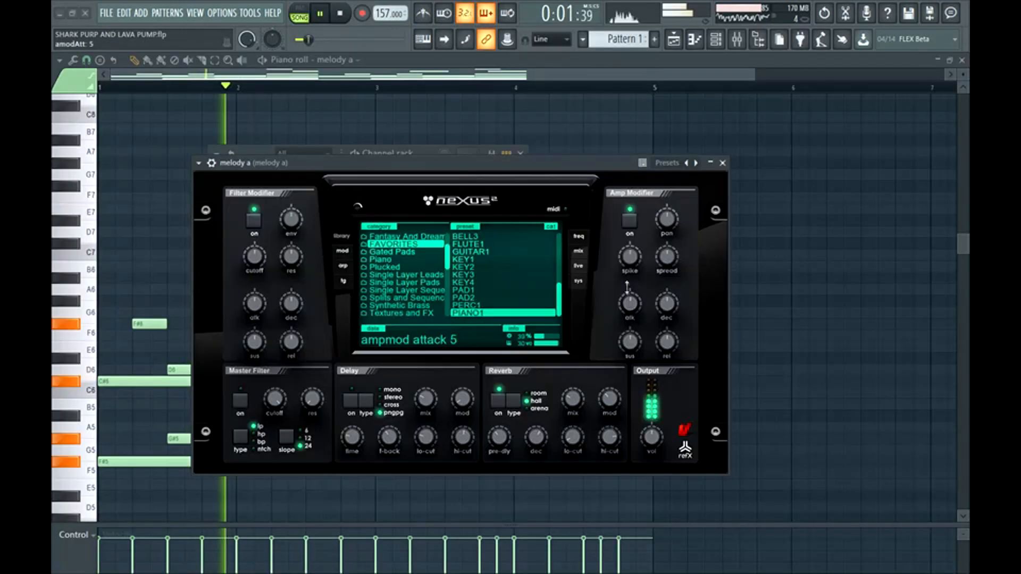
# Step: Adjust the Amp Modifier attack of the Nexus piano while the melody plays
pyautogui.scroll(5, 627, 286)
pyautogui.scroll(1, 626, 286)
pyautogui.scroll(-2, 627, 286)
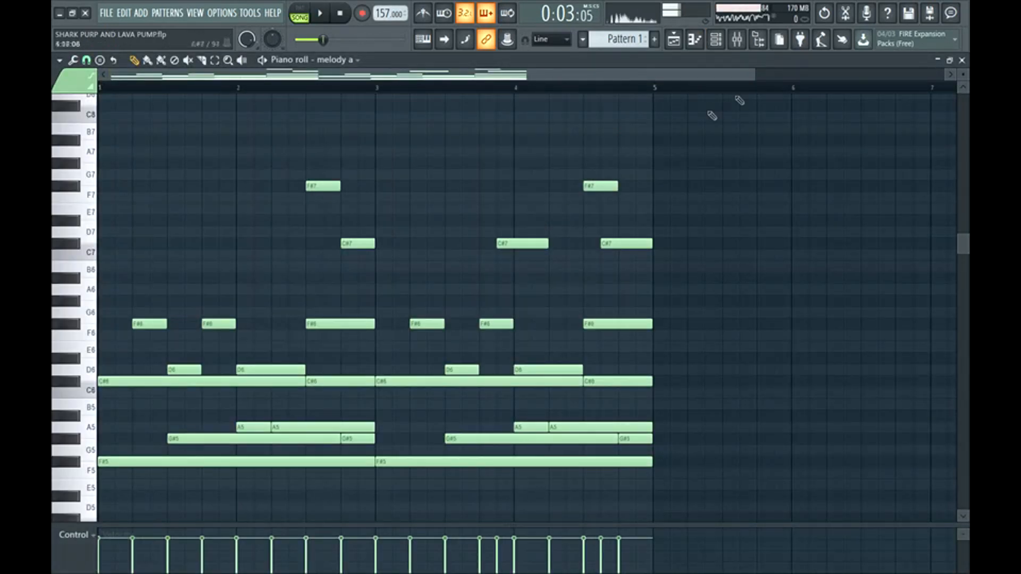
pyautogui.moveTo(162, 169); pyautogui.dragTo(691, 491)
pyautogui.keyDown('ctrl'); pyautogui.click(719, 352); pyautogui.keyUp('ctrl')
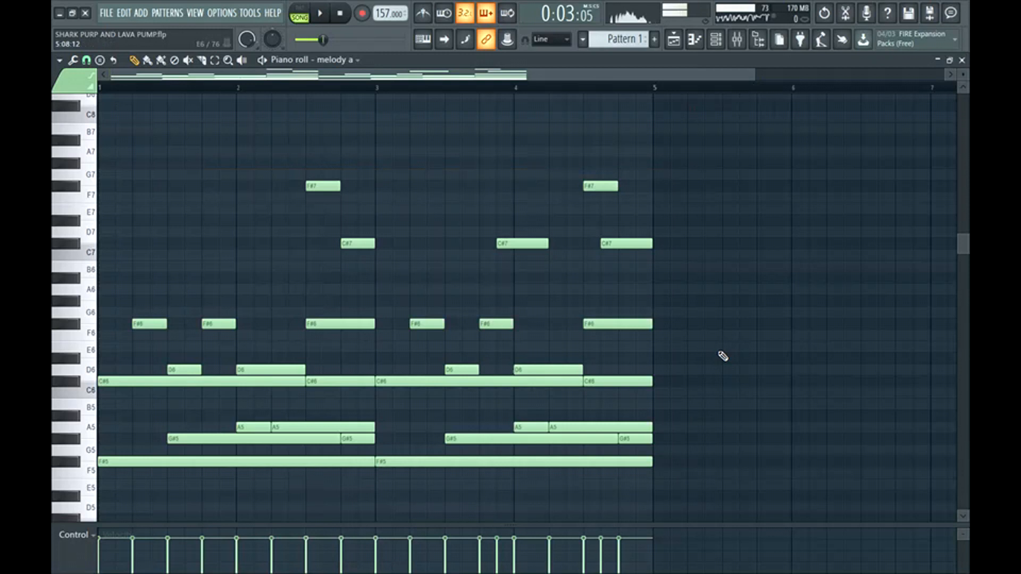
# Step: Open the first effect slot of the melody a mixer track
pyautogui.click(736, 39)
pyautogui.click(865, 107)
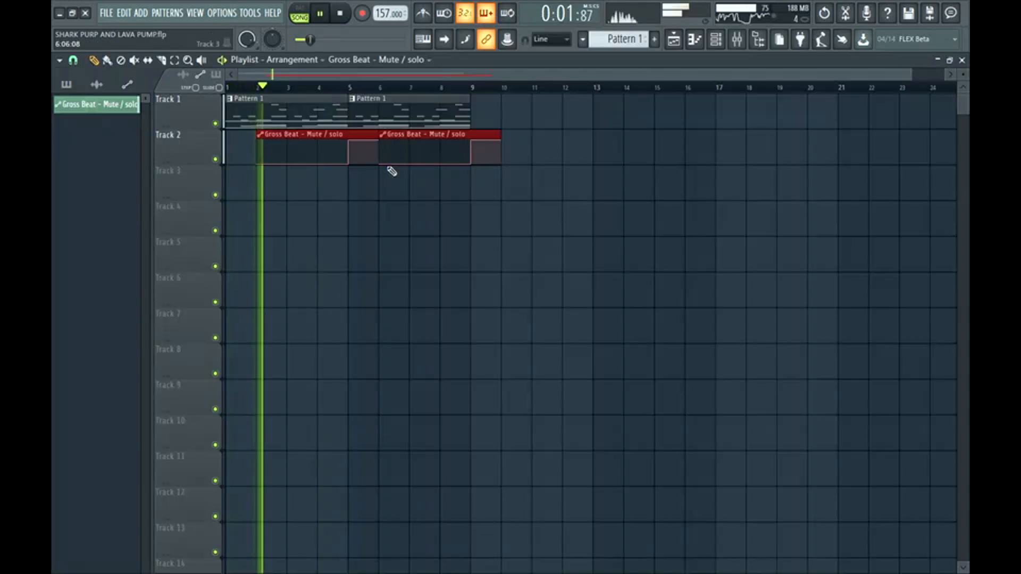
# Step: Examine the Gross Beat settings in slots 2 to 4 of the melody a mixer track and the mute automation clips in the playlist
pyautogui.keyDown('ctrl'); pyautogui.click(371, 181); pyautogui.keyUp('ctrl')
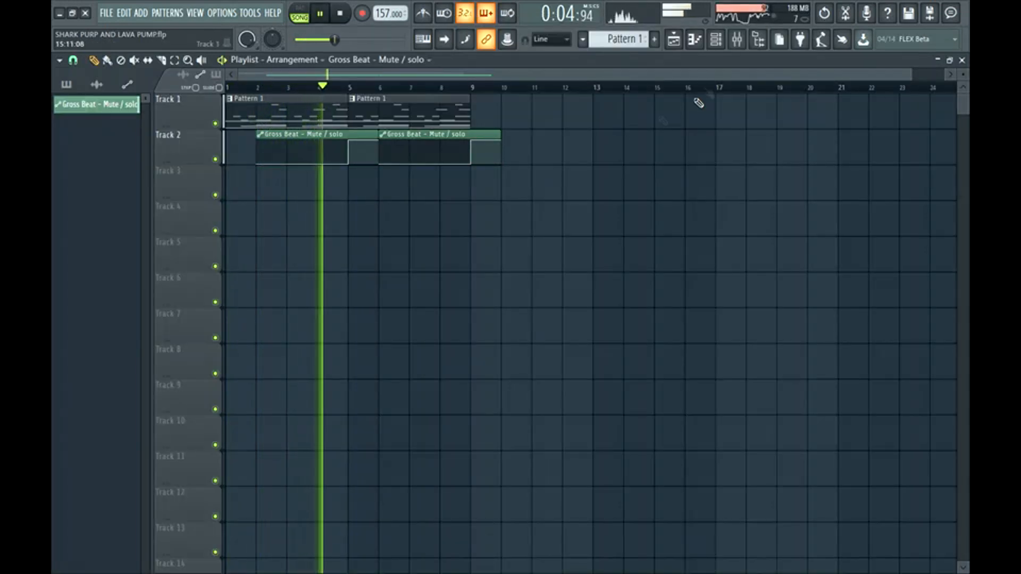
pyautogui.click(737, 40)
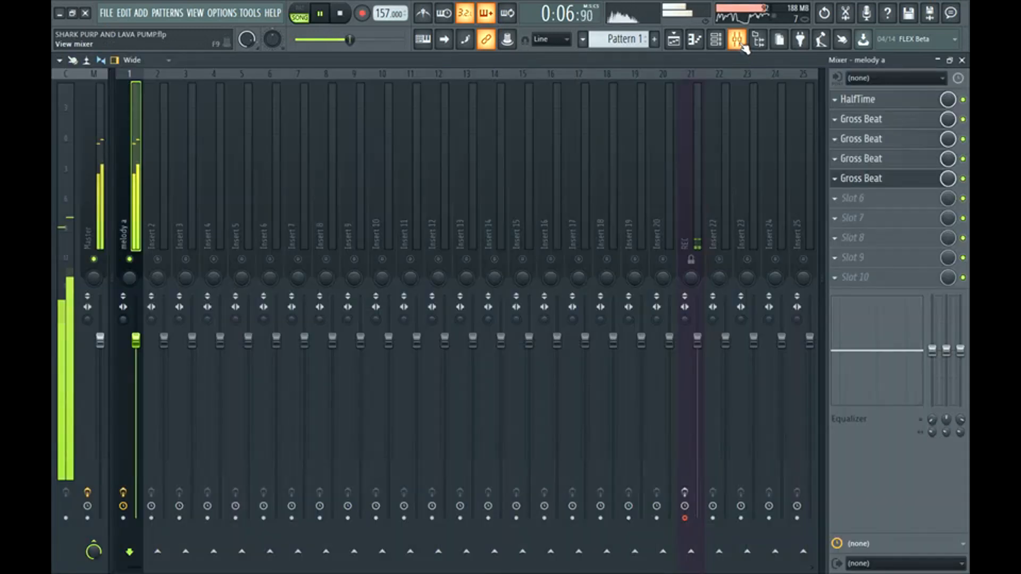
pyautogui.press('space')
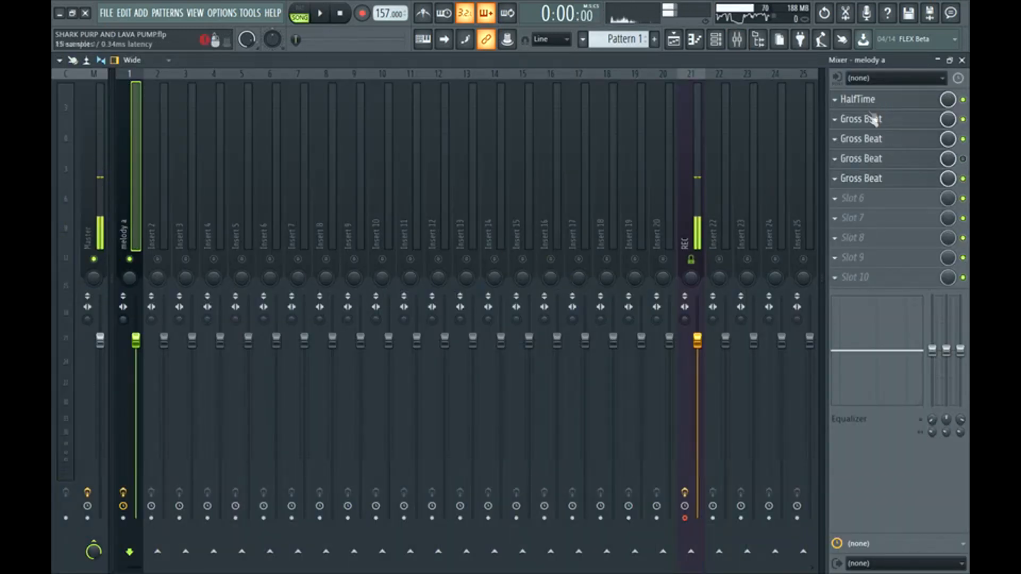
pyautogui.click(870, 128)
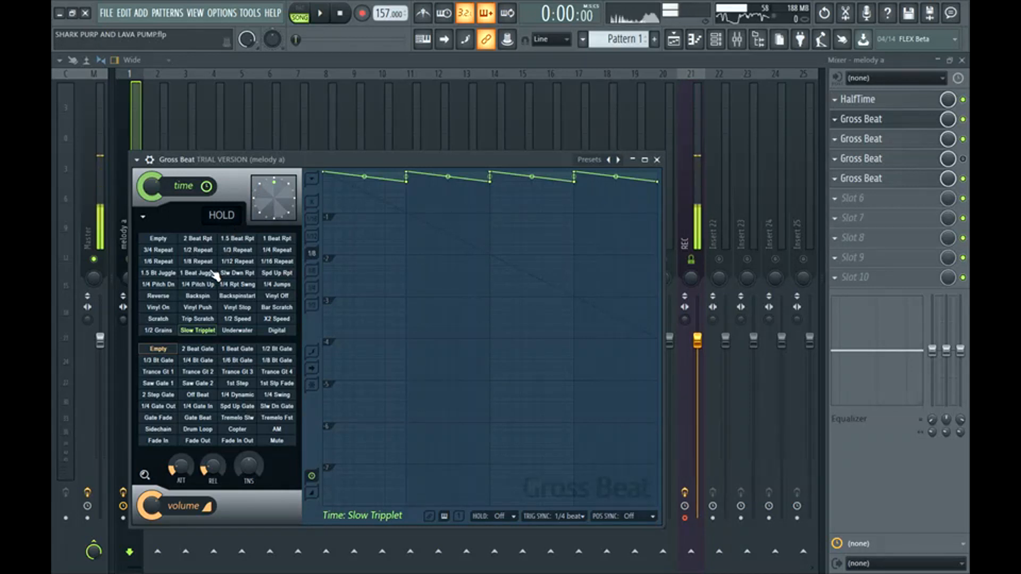
pyautogui.click(860, 142)
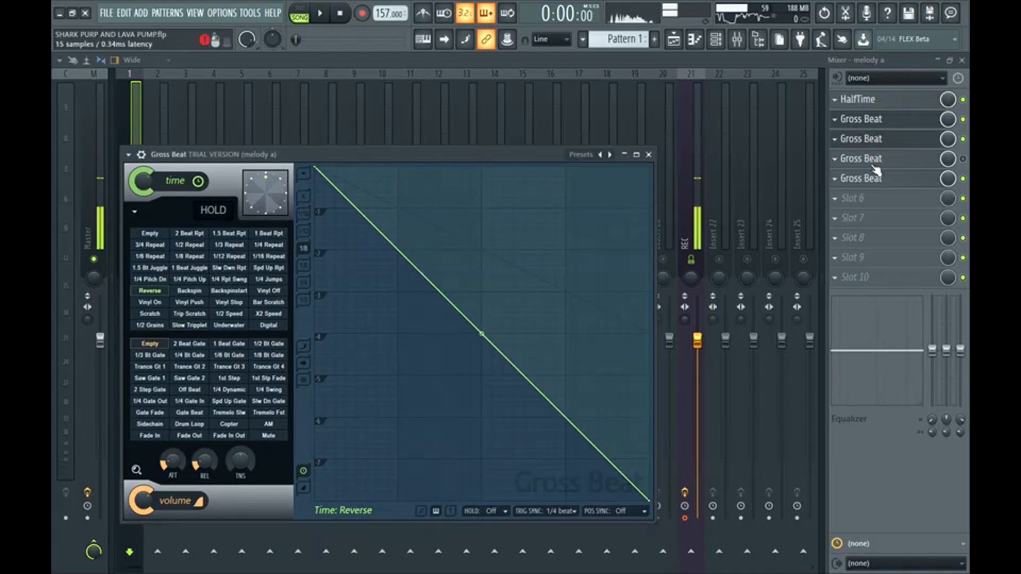
pyautogui.click(872, 164)
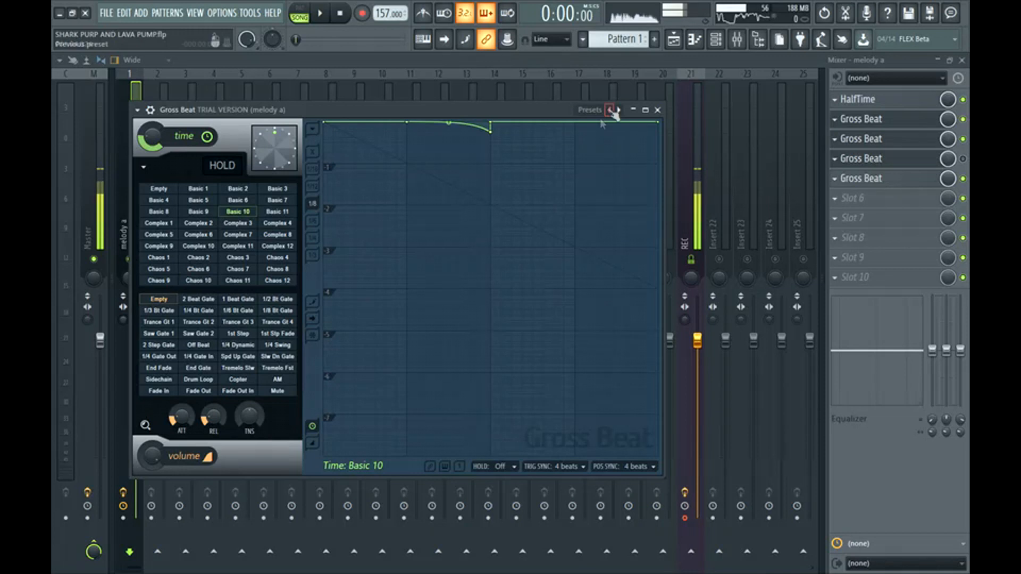
pyautogui.click(674, 38)
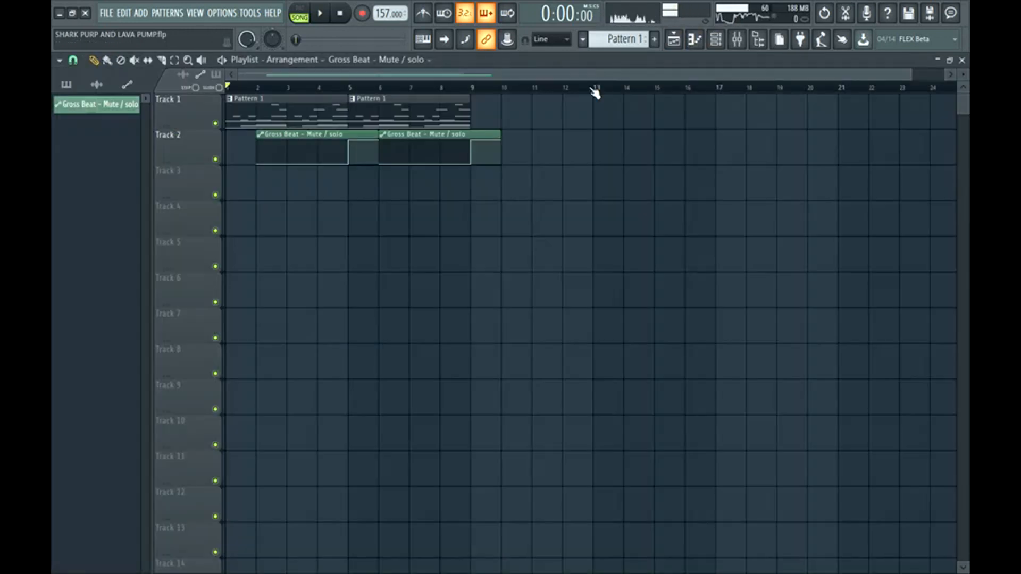
# Step: Play the processed melody in the mixer and reset the melody a mixer track to its default state
pyautogui.press('F9')
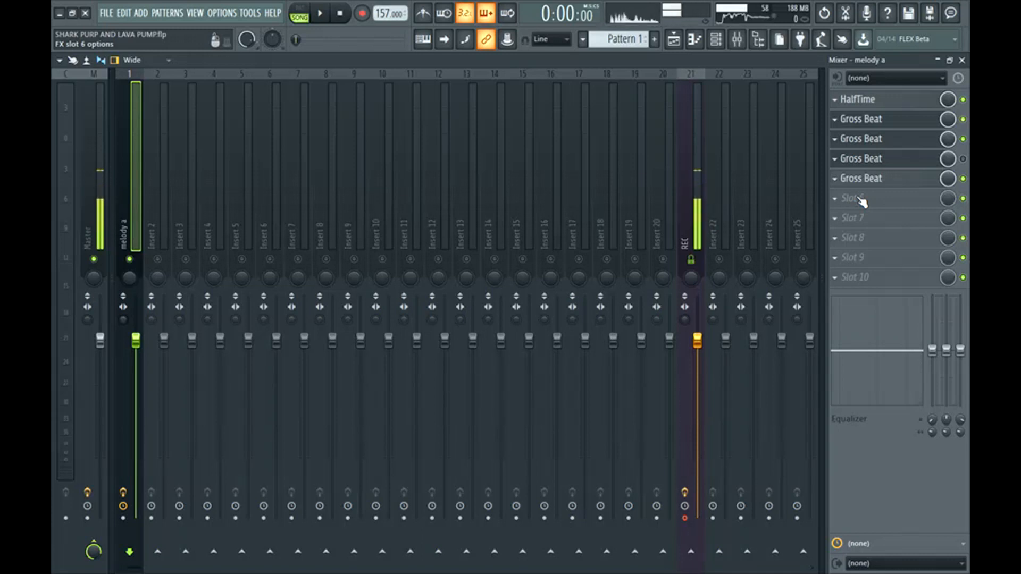
pyautogui.press('space')
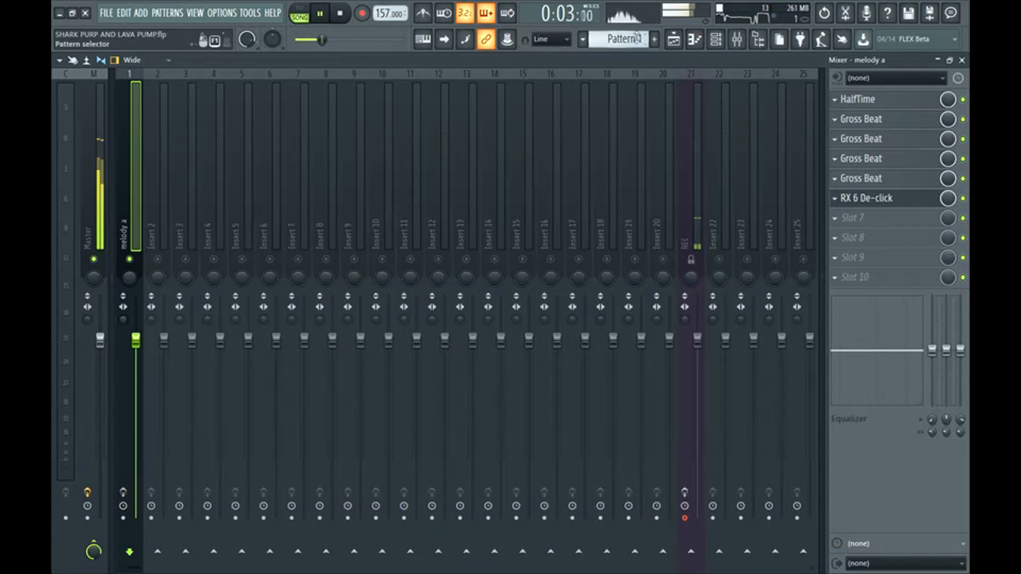
pyautogui.rightClick(137, 223)
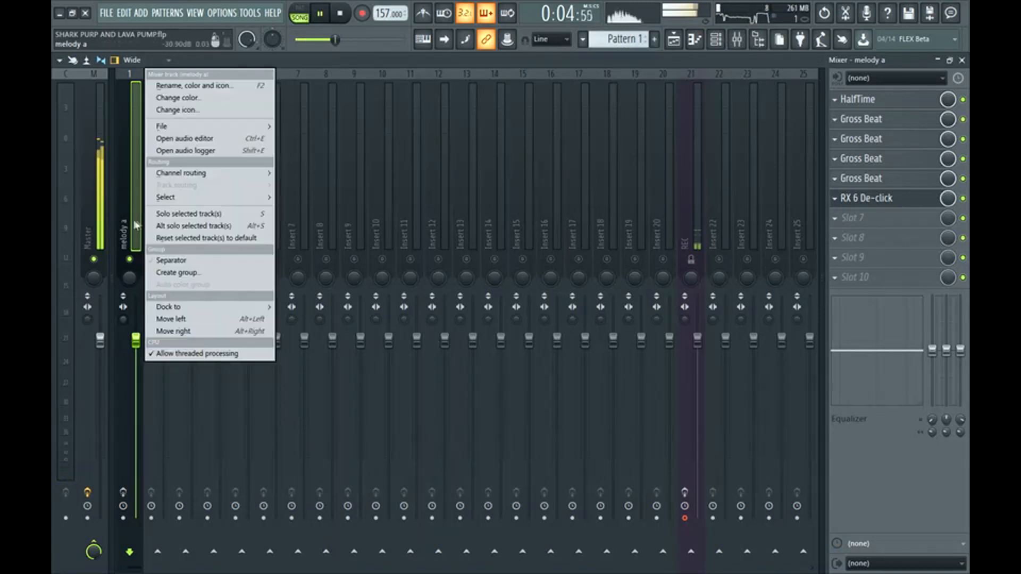
pyautogui.click(217, 239)
pyautogui.click(613, 326)
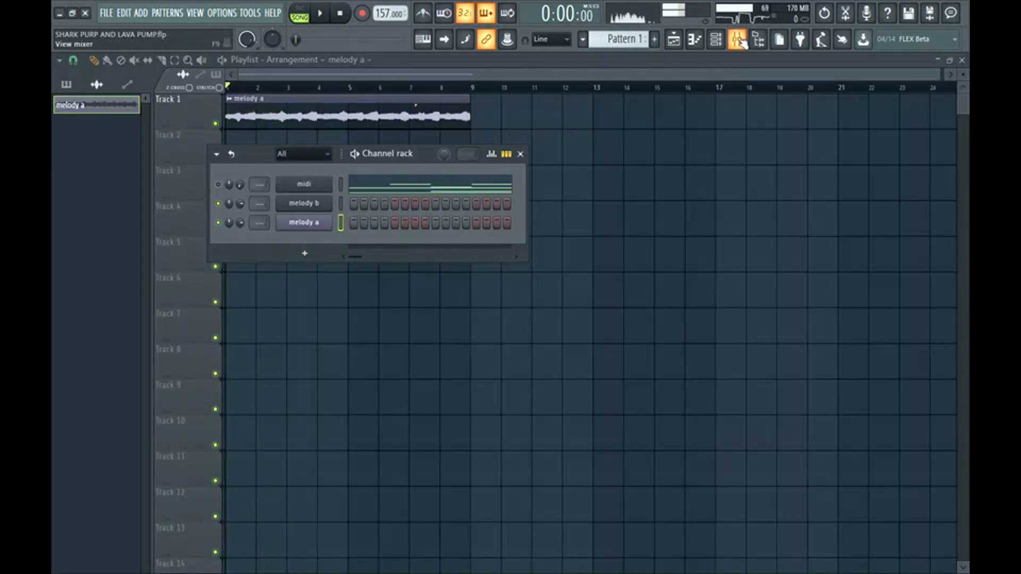
# Step: Route the melody a audio channel to mixer insert 1 and load iZotope Vinyl in its first effect slot
pyautogui.click(738, 40)
pyautogui.rightClick(128, 192)
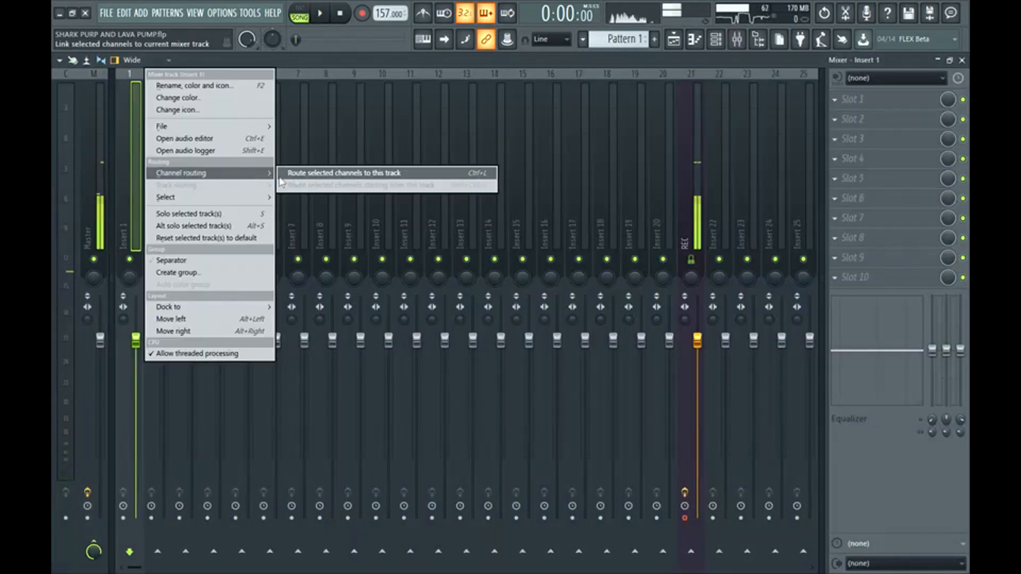
pyautogui.click(306, 181)
pyautogui.click(861, 104)
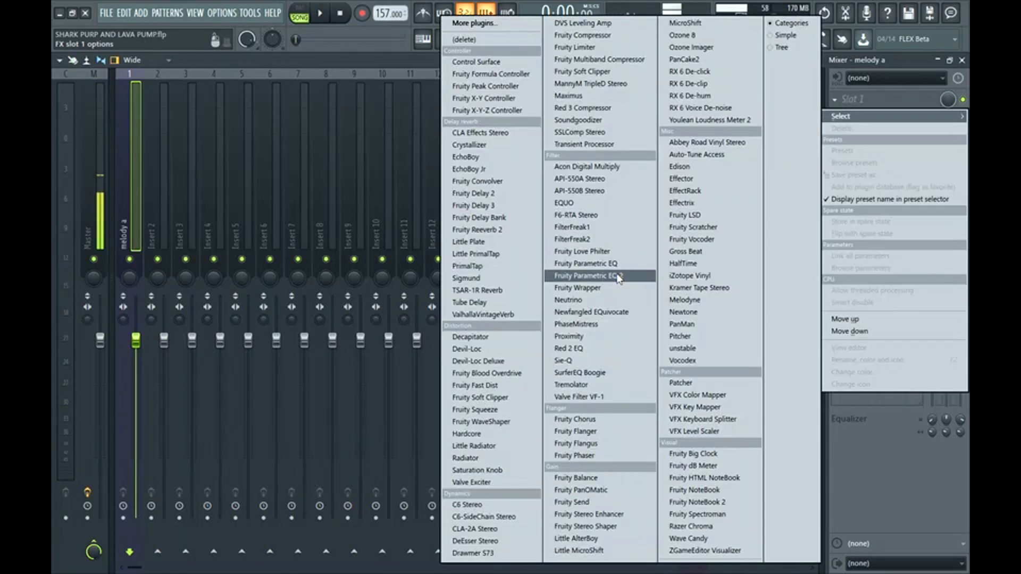
pyautogui.click(691, 276)
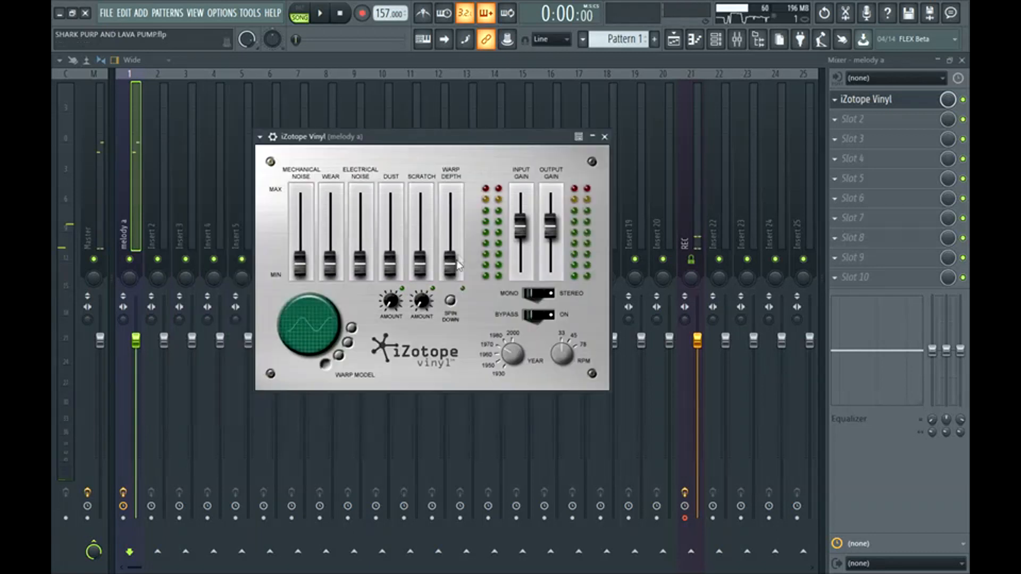
# Step: Add warp depth, dust and mechanical noise in iZotope Vinyl, and set wear to about 4% while listening to the melody
pyautogui.moveTo(451, 273); pyautogui.dragTo(451, 240)
pyautogui.moveTo(391, 260); pyautogui.dragTo(391, 243)
pyautogui.moveTo(301, 261); pyautogui.dragTo(335, 265)
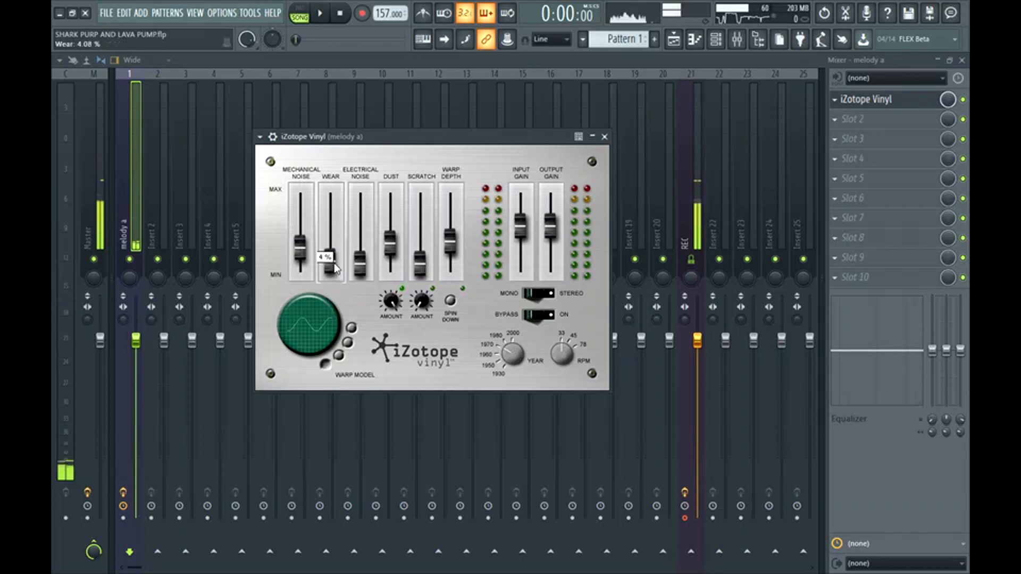
pyautogui.press('space')
pyautogui.click(306, 259)
pyautogui.moveTo(391, 242); pyautogui.dragTo(392, 250)
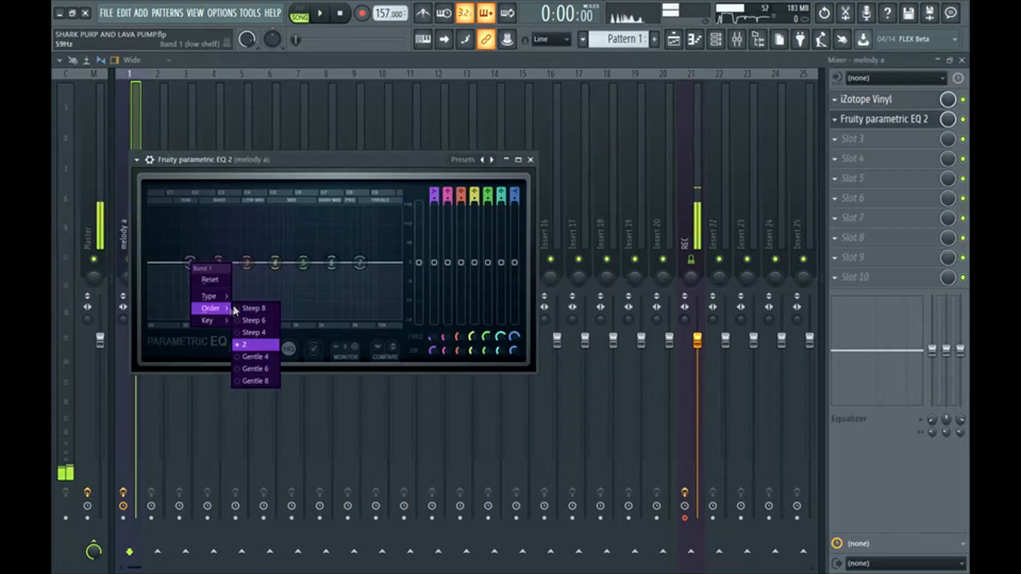
# Step: Cut the melody's lows with a steep band 1 in Fruity Parametric EQ 2, at -18 dB around 153 Hz
pyautogui.click(255, 346)
pyautogui.moveTo(216, 296); pyautogui.dragTo(223, 316)
pyautogui.press('space')
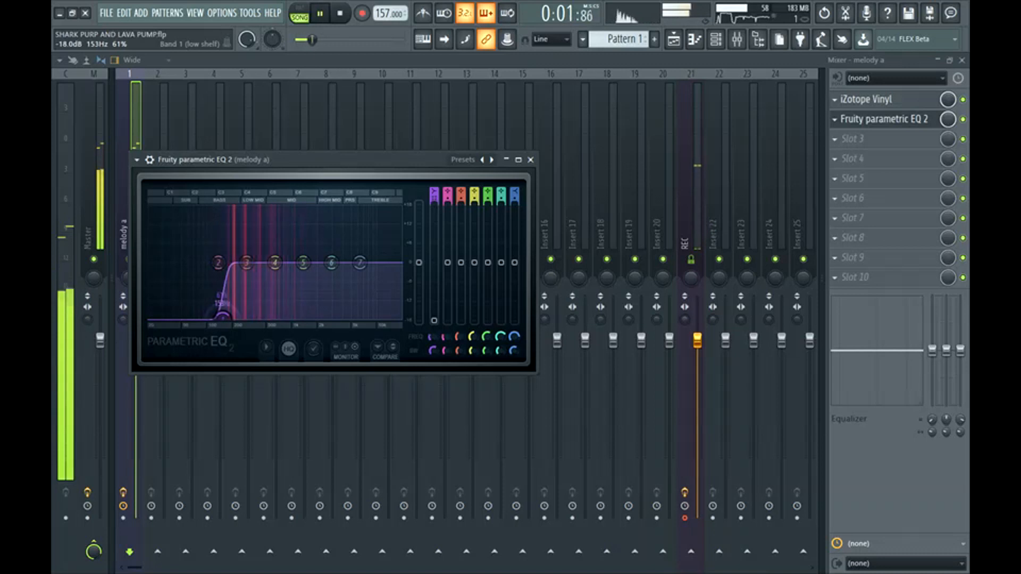
# Step: Set EQ band 7 to Steep 8 order, cut the highs by 18 dB around 6751 Hz, and close the EQ
pyautogui.rightClick(359, 266)
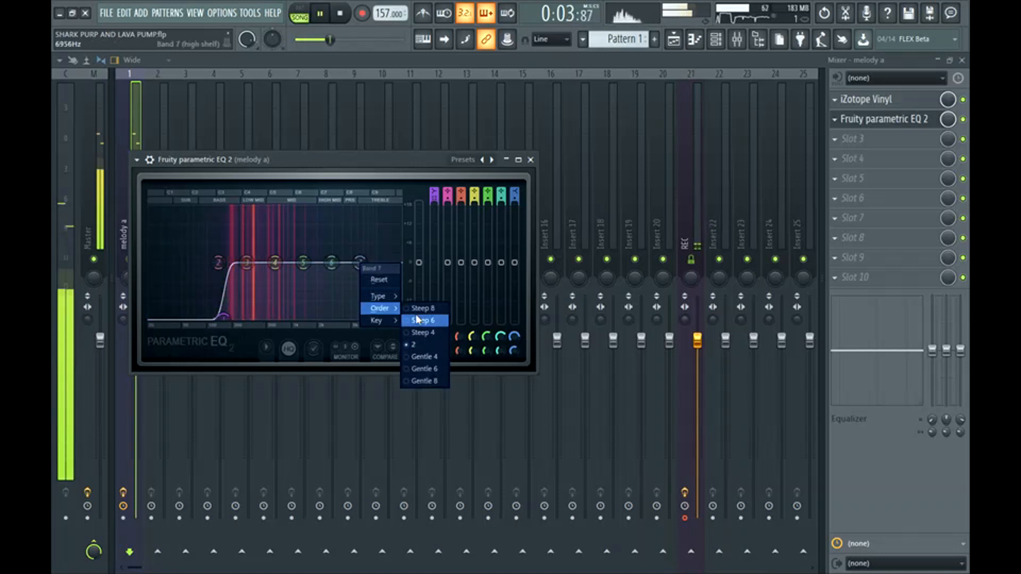
pyautogui.click(409, 307)
pyautogui.press('space')
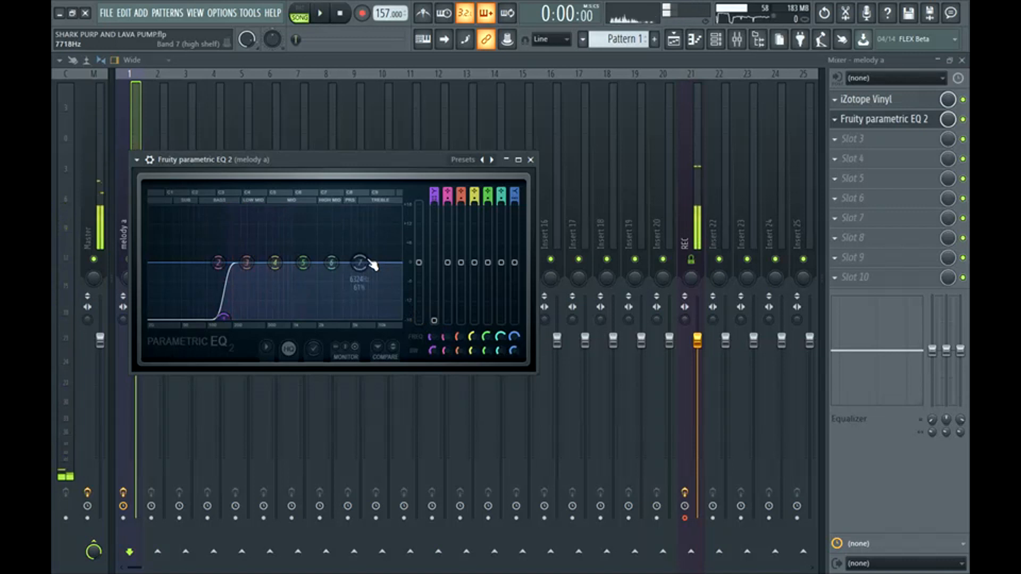
pyautogui.moveTo(360, 262); pyautogui.dragTo(357, 318)
pyautogui.press('space')
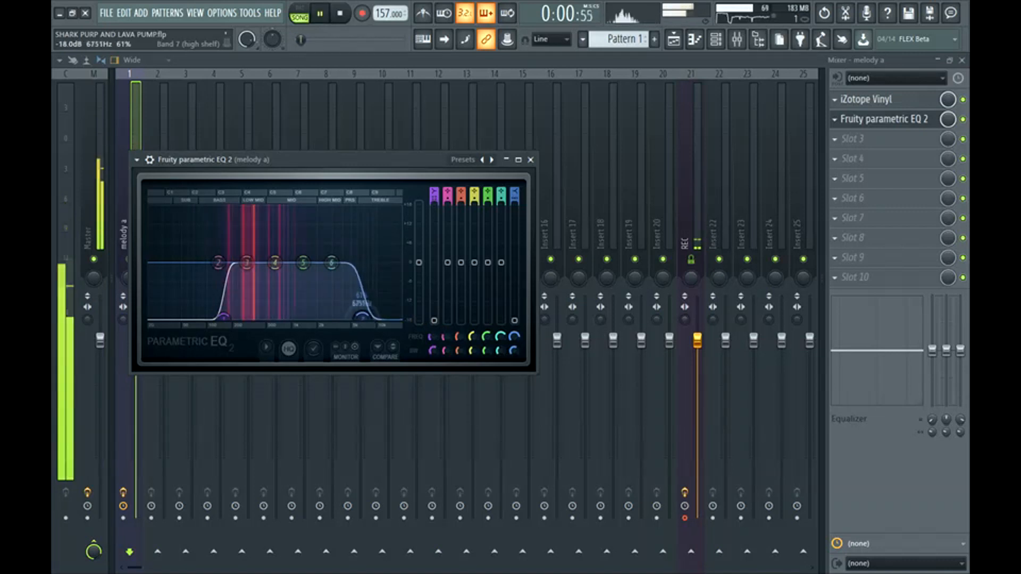
pyautogui.click(532, 161)
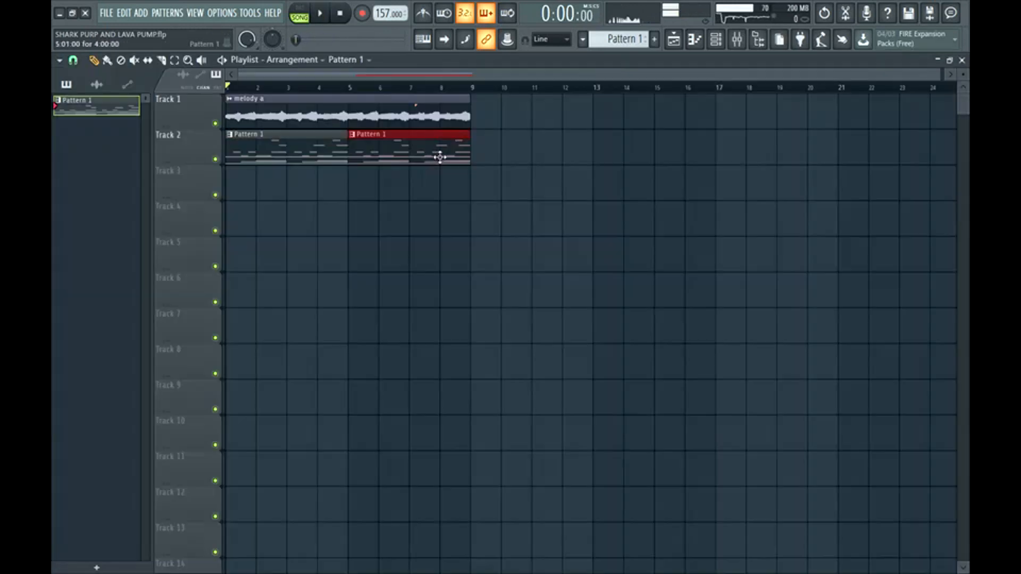
# Step: Write a two-bar melody b phrase with notes C6, F6, C#6, C#6, G5 and F5, and repeat it in bars 3 and 4
pyautogui.doubleClick(441, 161)
pyautogui.click(326, 60)
pyautogui.click(344, 120)
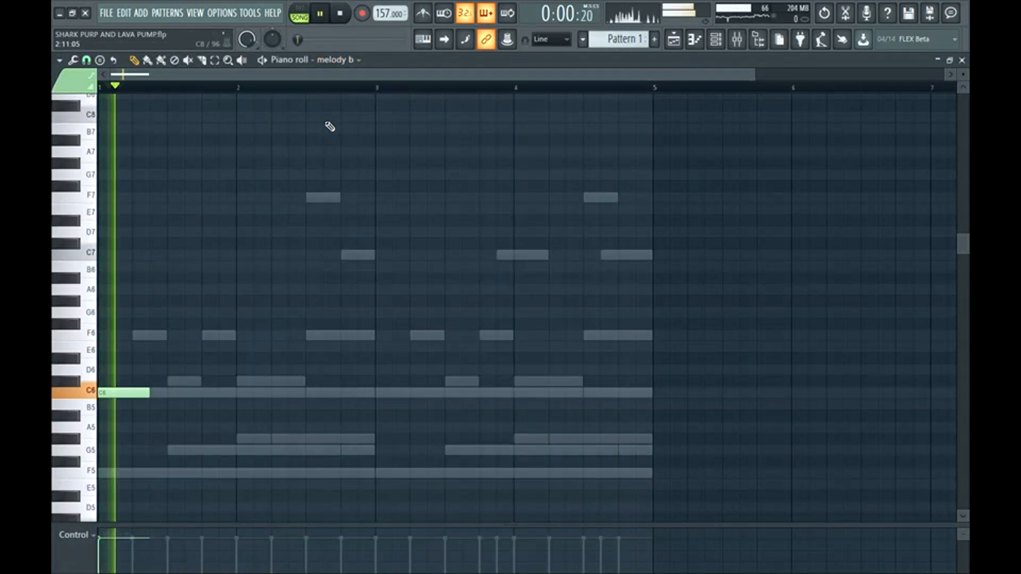
pyautogui.click(139, 161)
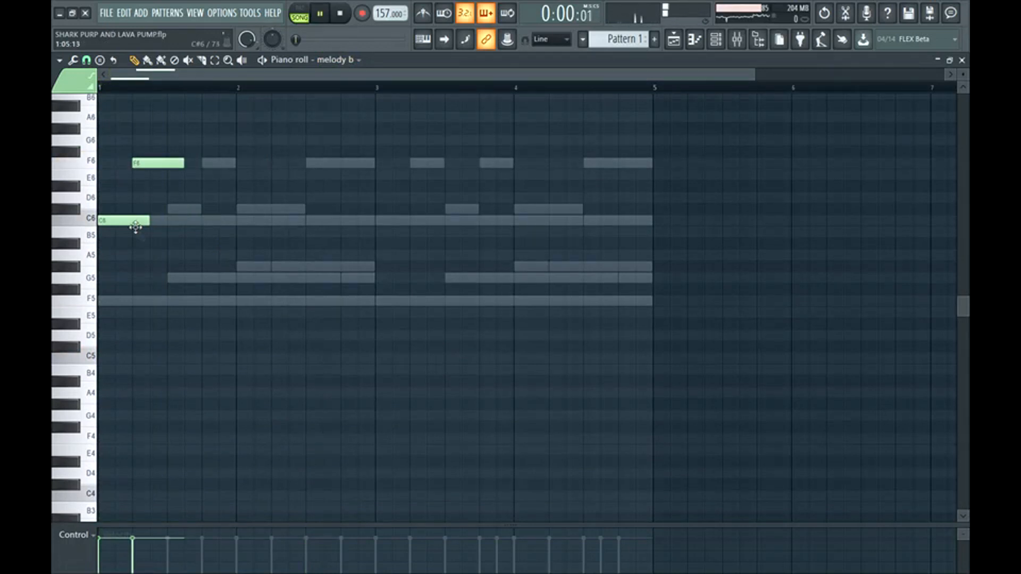
pyautogui.moveTo(142, 221); pyautogui.dragTo(132, 220)
pyautogui.click(175, 208)
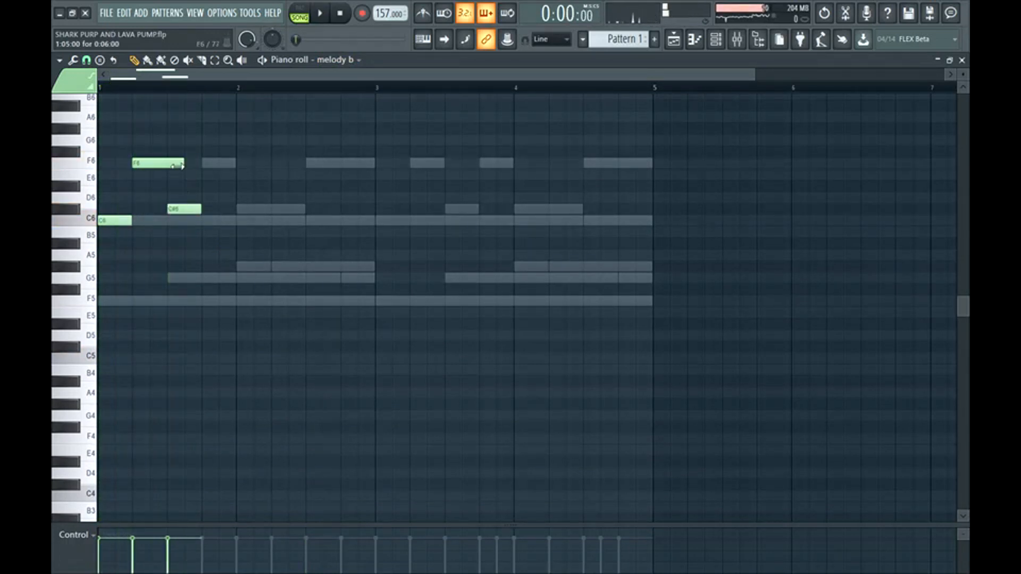
pyautogui.press('space')
pyautogui.click(245, 209)
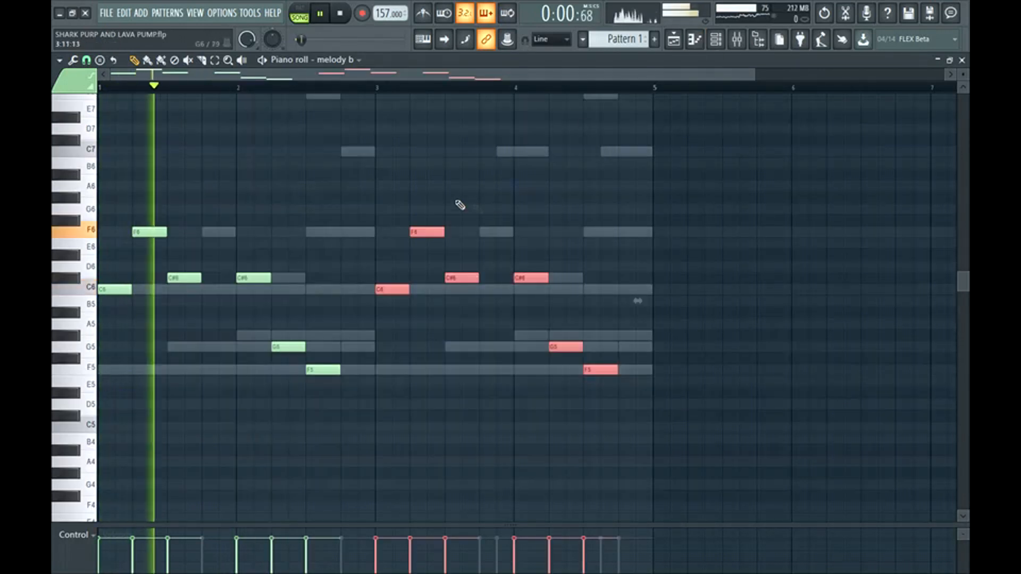
# Step: Layer higher G#6, G6, F6, F6 and C6 notes over the melody b phrase in bars 1 and 2
pyautogui.click(417, 170)
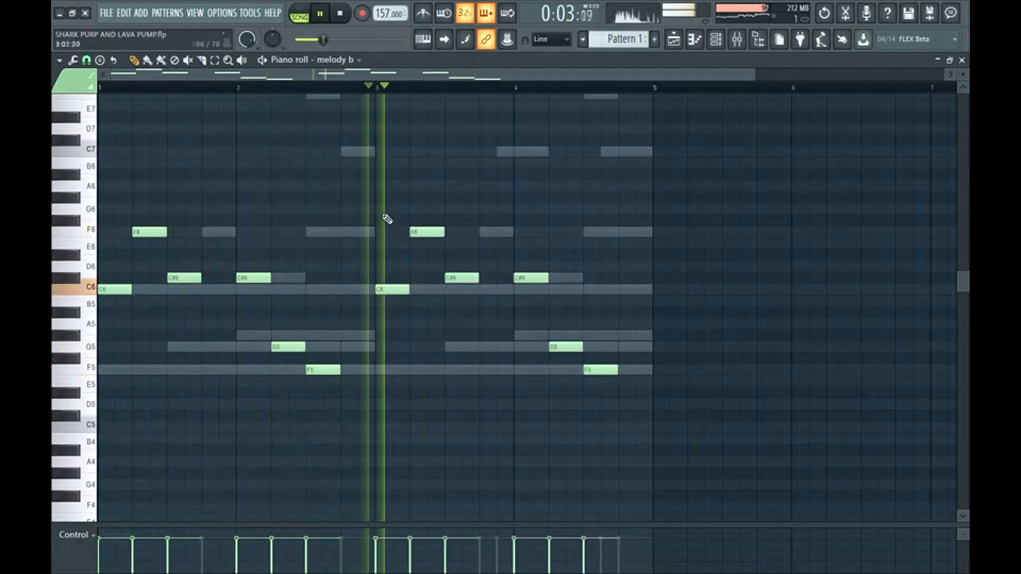
pyautogui.scroll(2, 343, 249)
pyautogui.press('F9')
pyautogui.press('F9')
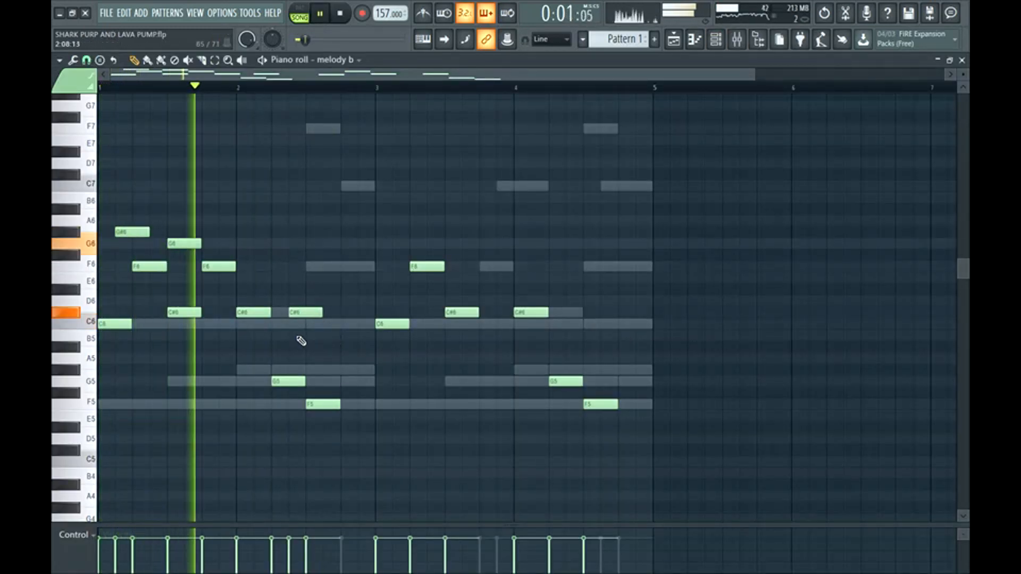
pyautogui.click(258, 266)
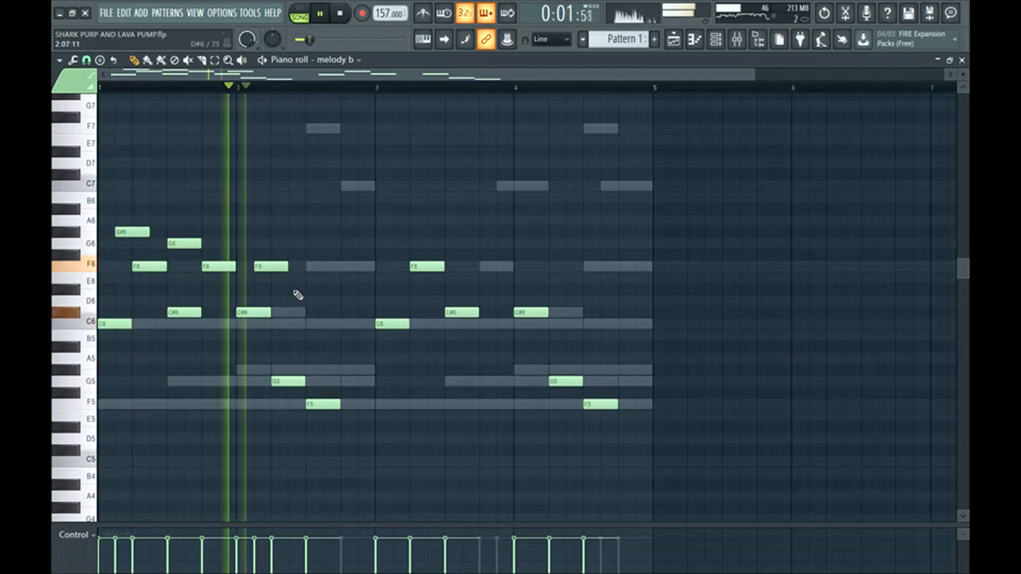
pyautogui.click(307, 323)
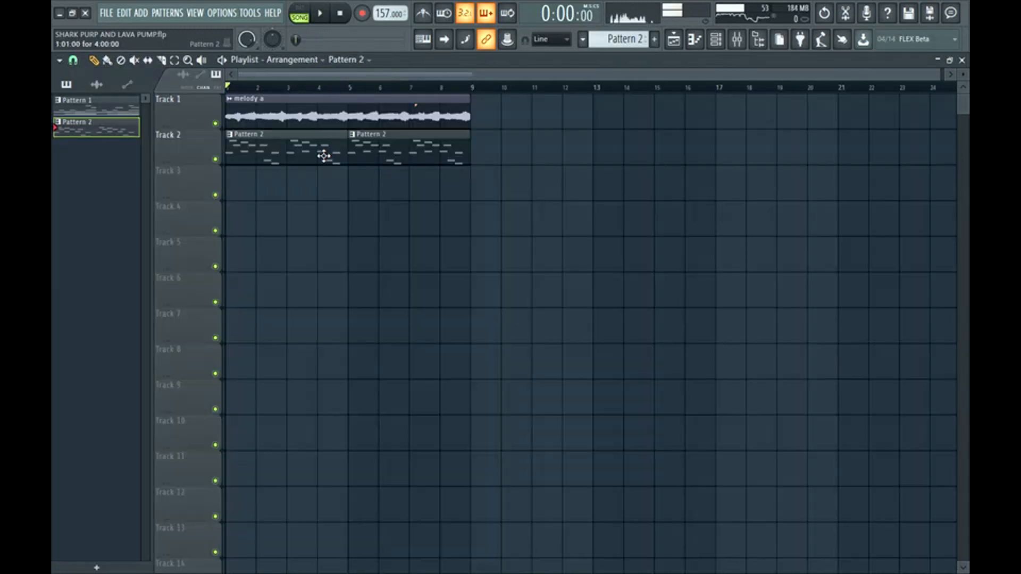
# Step: Open Pattern 2's melody b notes in the piano roll and listen to the counter-melody
pyautogui.doubleClick(324, 156)
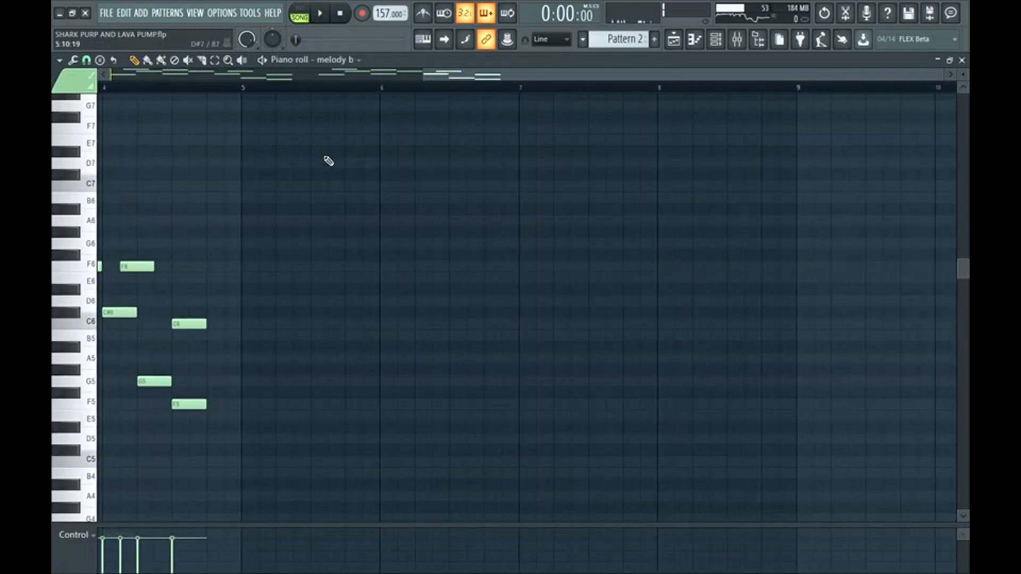
pyautogui.press('space')
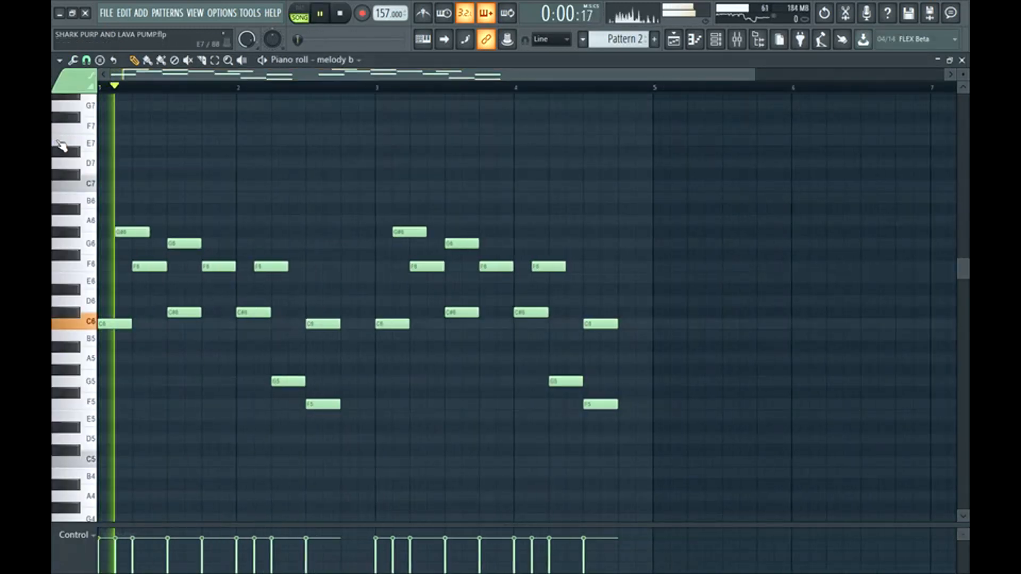
pyautogui.press('space')
# Step: Load HalfTime on the melody b mixer insert, set its mix to 55% and listen to the effect before closing it
pyautogui.click(736, 40)
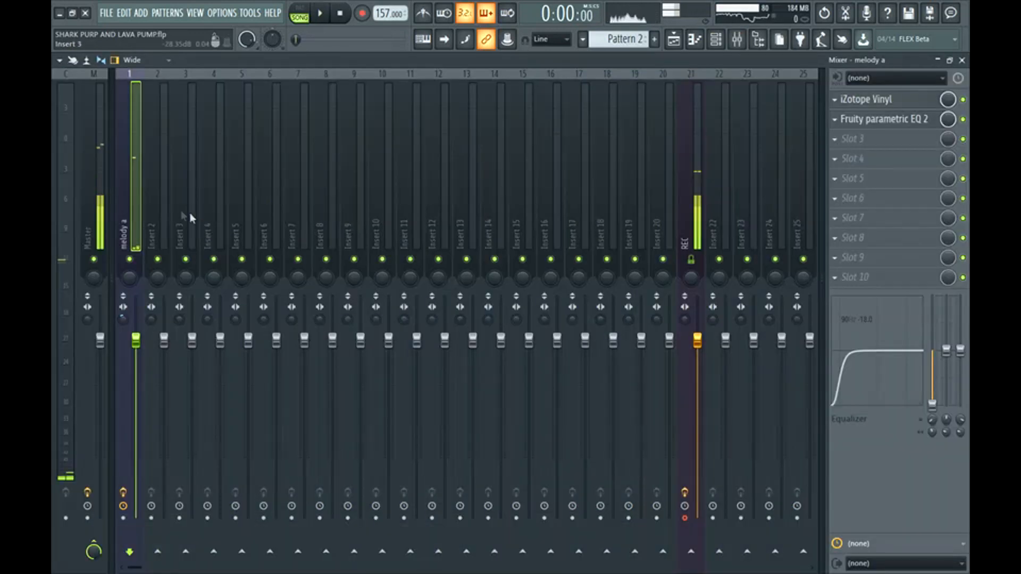
pyautogui.rightClick(151, 220)
pyautogui.click(700, 263)
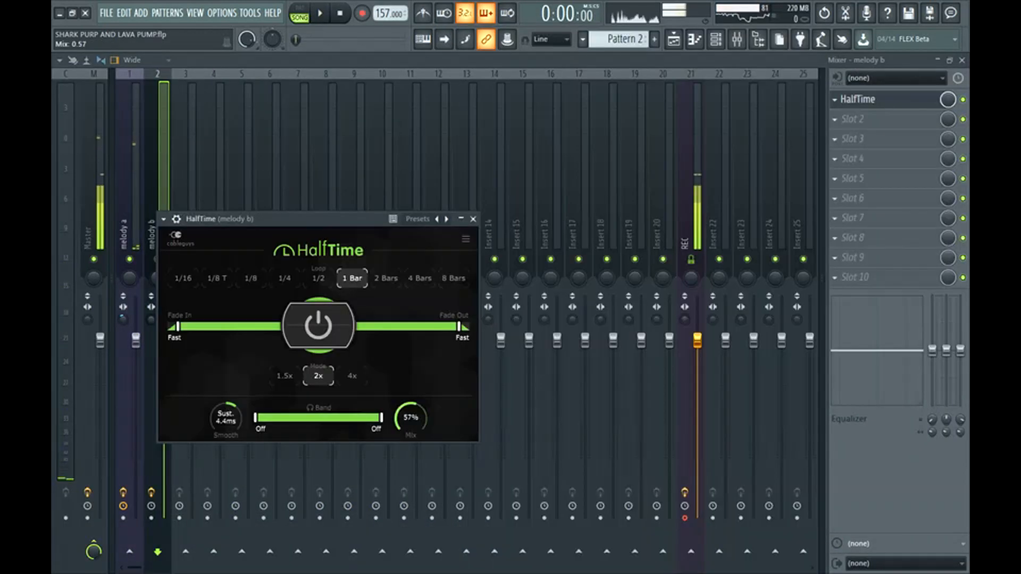
pyautogui.moveTo(417, 415); pyautogui.dragTo(416, 417)
pyautogui.press('space')
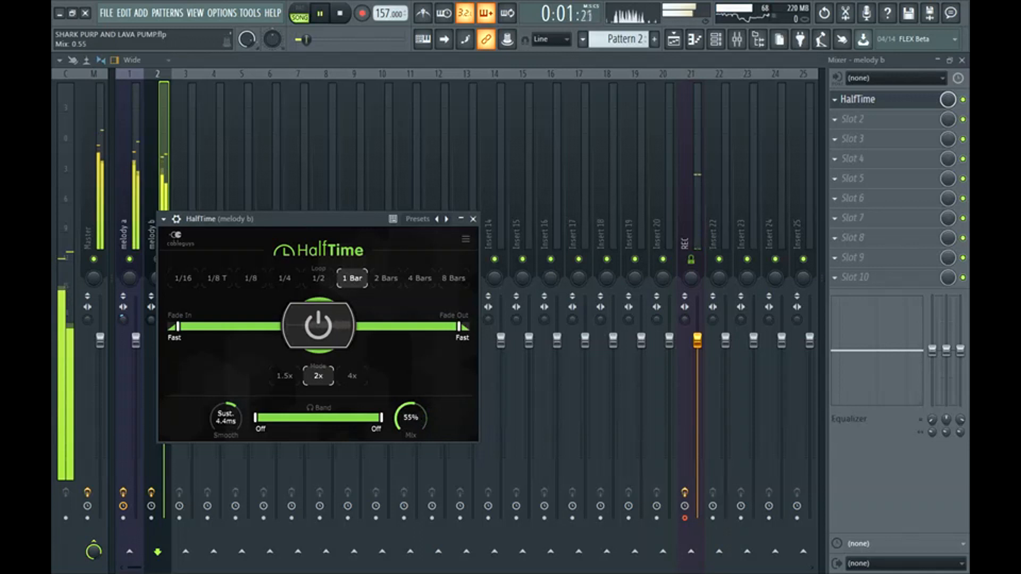
pyautogui.click(873, 100)
pyautogui.press('space')
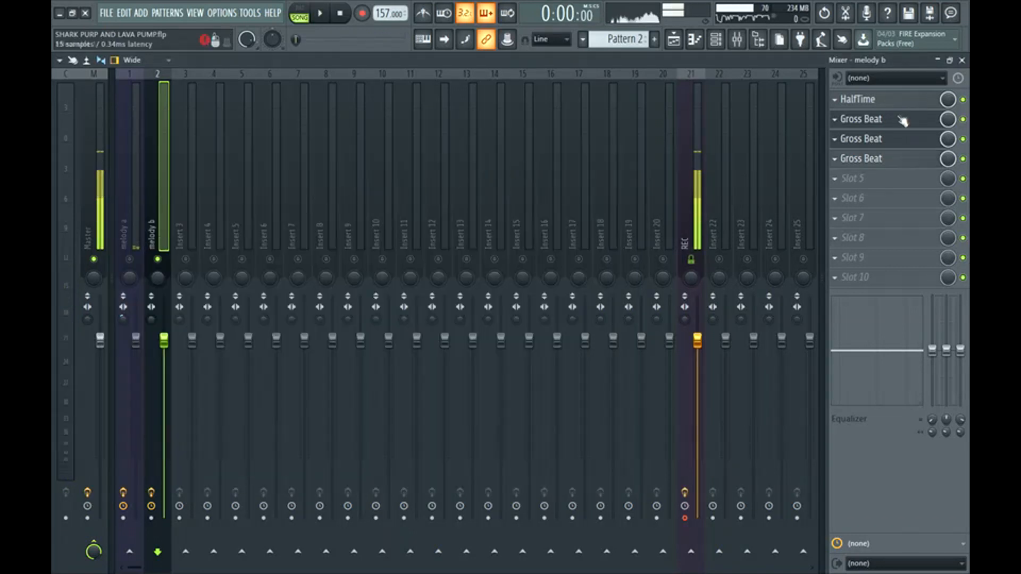
# Step: Examine the time envelopes of the three Gross Beat instances on the melody b insert
pyautogui.click(895, 124)
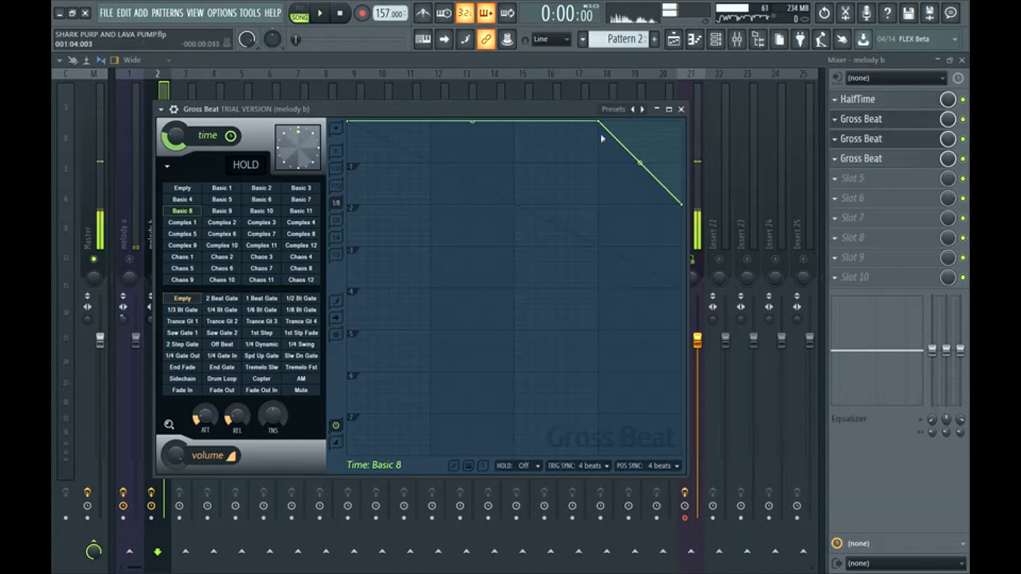
pyautogui.click(900, 154)
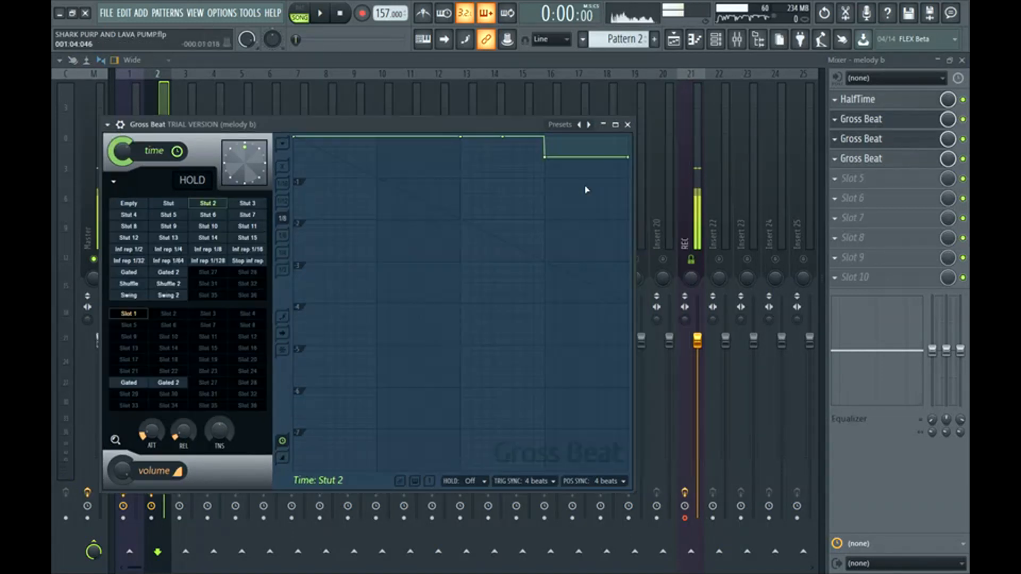
pyautogui.click(868, 166)
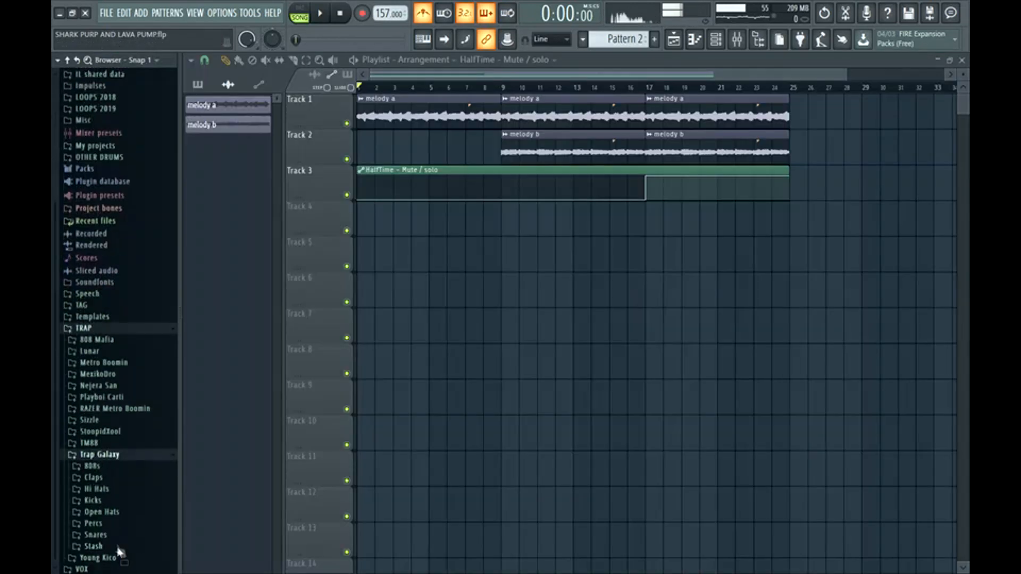
# Step: Load the 808 [ Spinz ] sample from the Trap Galaxy 808s folder into a new sampler channel
pyautogui.click(95, 466)
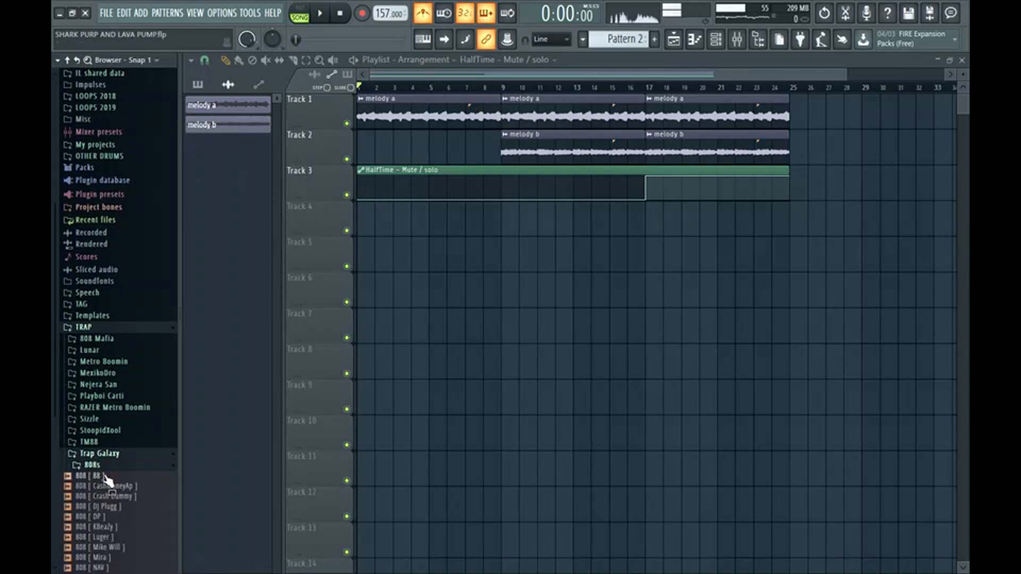
pyautogui.rightClick(115, 457)
pyautogui.click(135, 440)
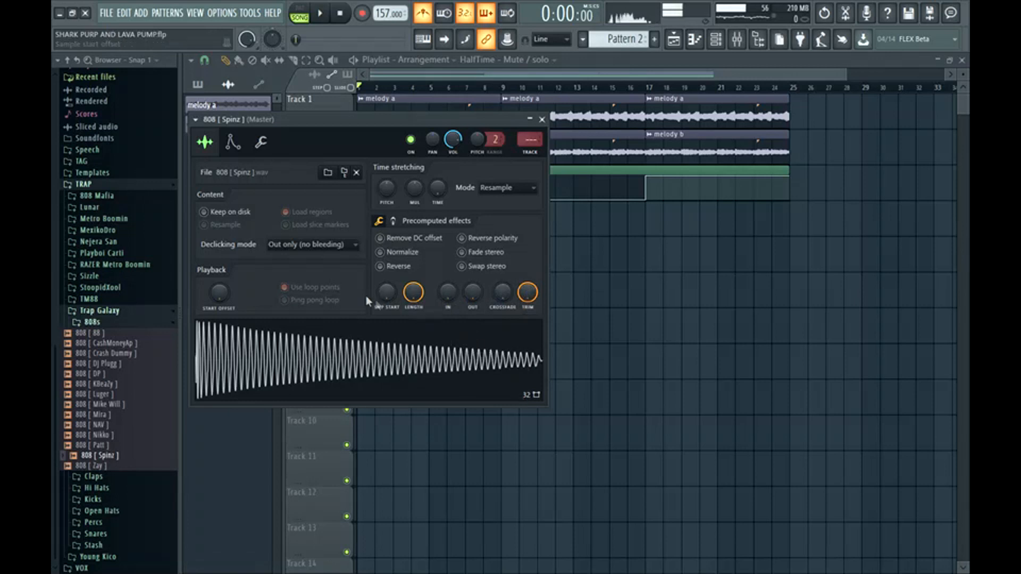
# Step: Set the 808 [ Spinz ] sample's boost to about 3% and open its envelope settings
pyautogui.click(393, 220)
pyautogui.moveTo(387, 243); pyautogui.dragTo(387, 238)
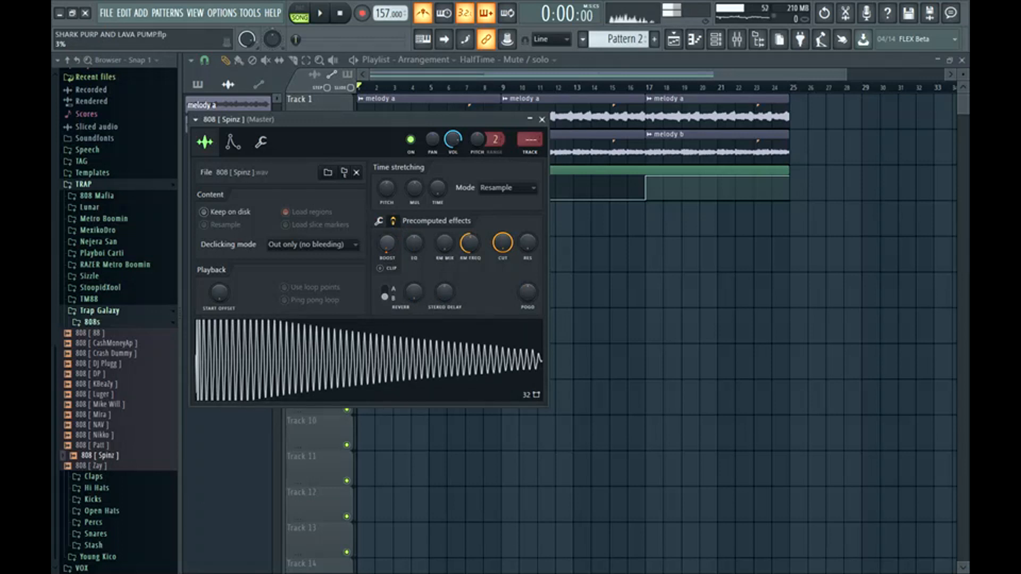
pyautogui.click(234, 142)
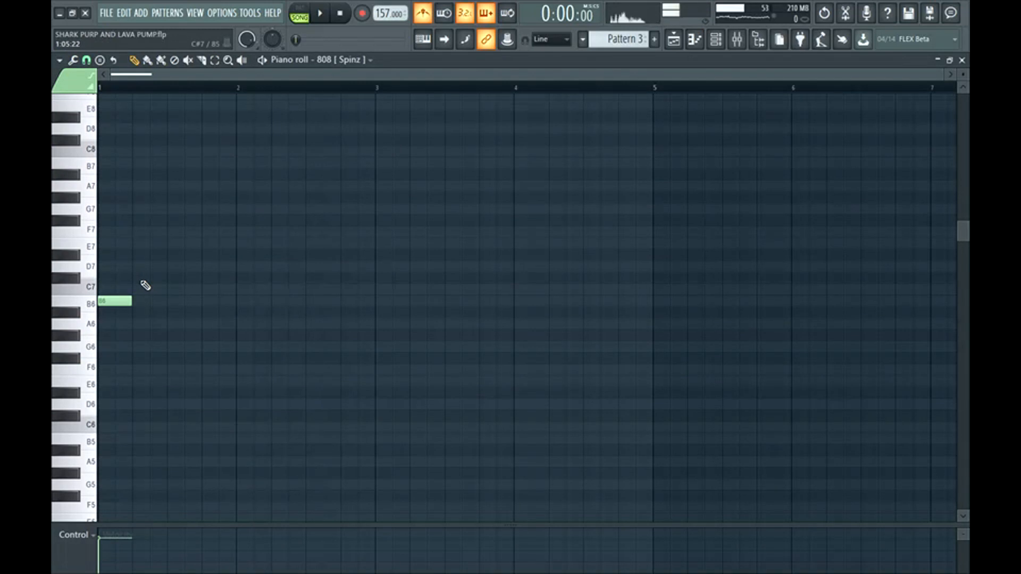
# Step: Open the 808 [ Spinz ] sample in Edison, detect its pitch regions, and close Edison
pyautogui.click(716, 39)
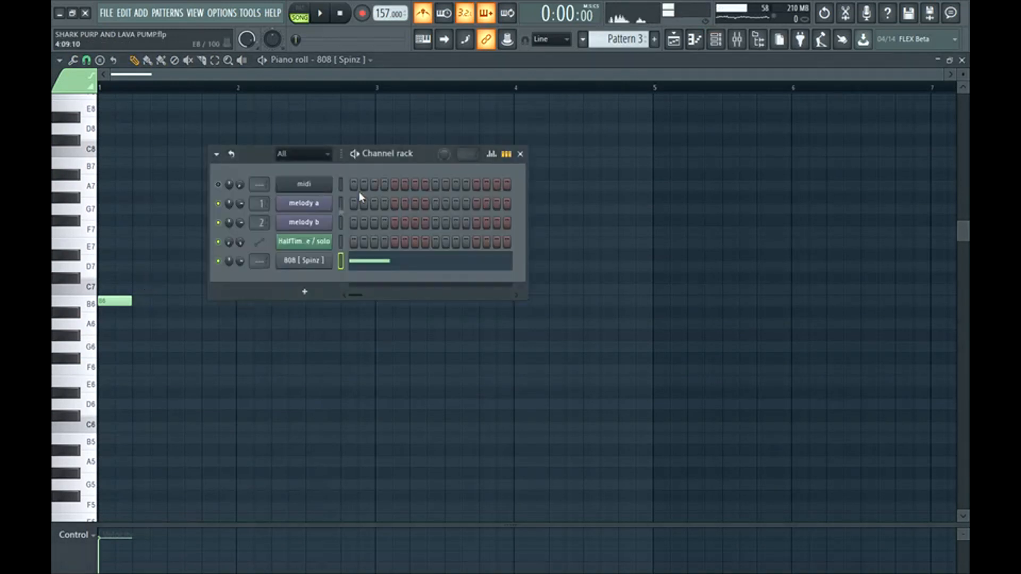
pyautogui.click(314, 265)
pyautogui.click(74, 142)
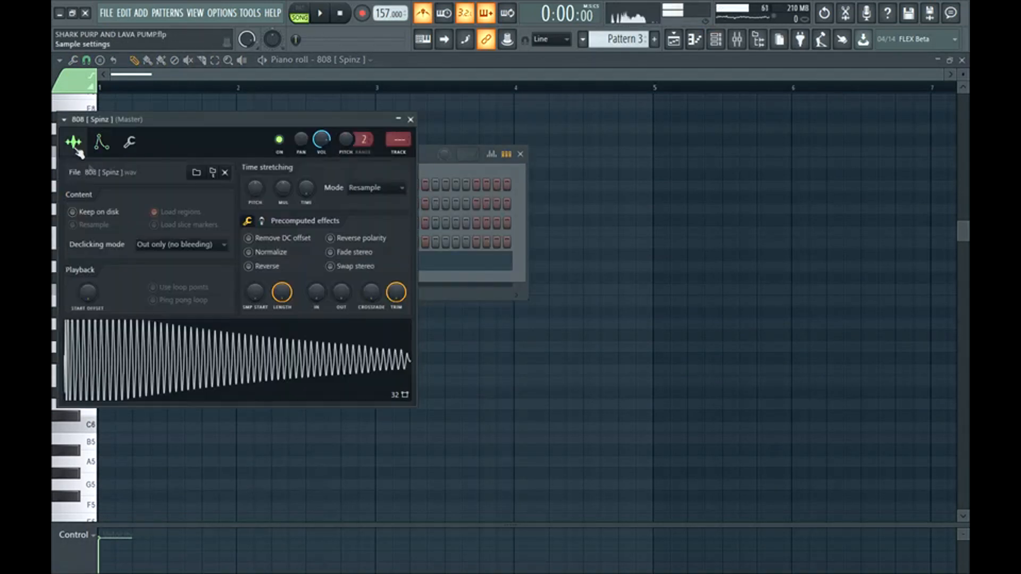
pyautogui.rightClick(240, 365)
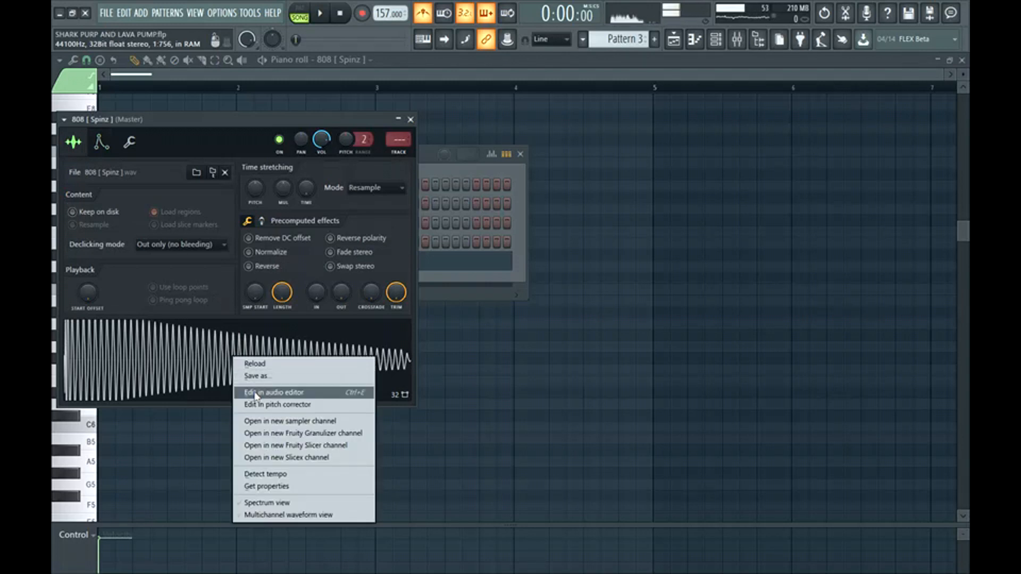
pyautogui.click(257, 393)
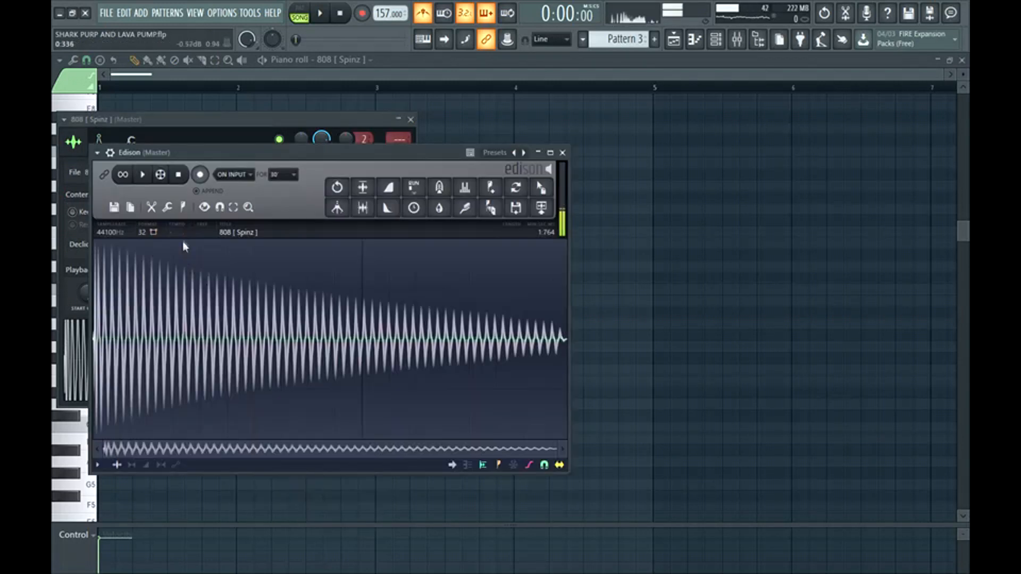
pyautogui.click(182, 207)
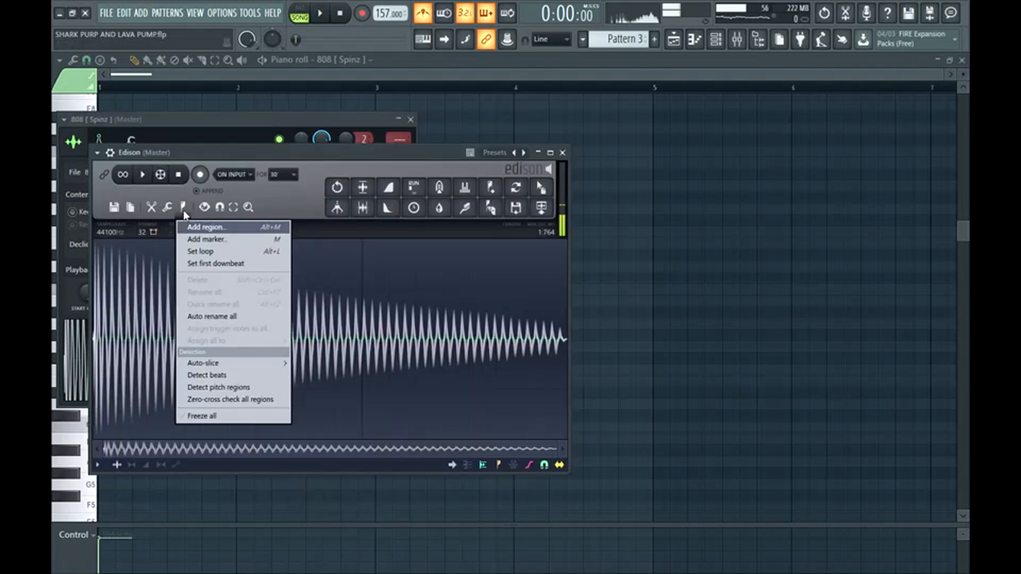
pyautogui.click(221, 389)
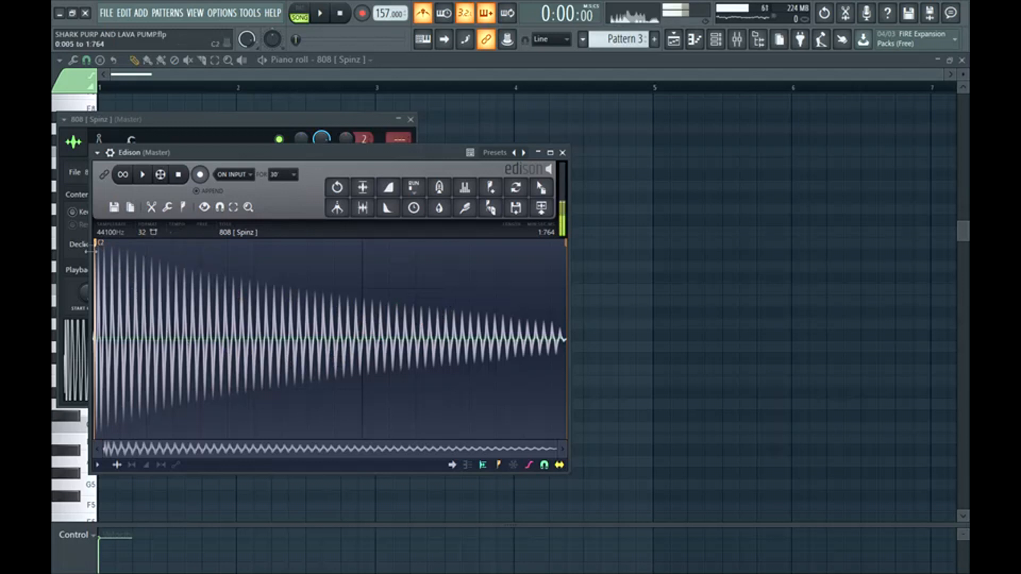
pyautogui.click(565, 152)
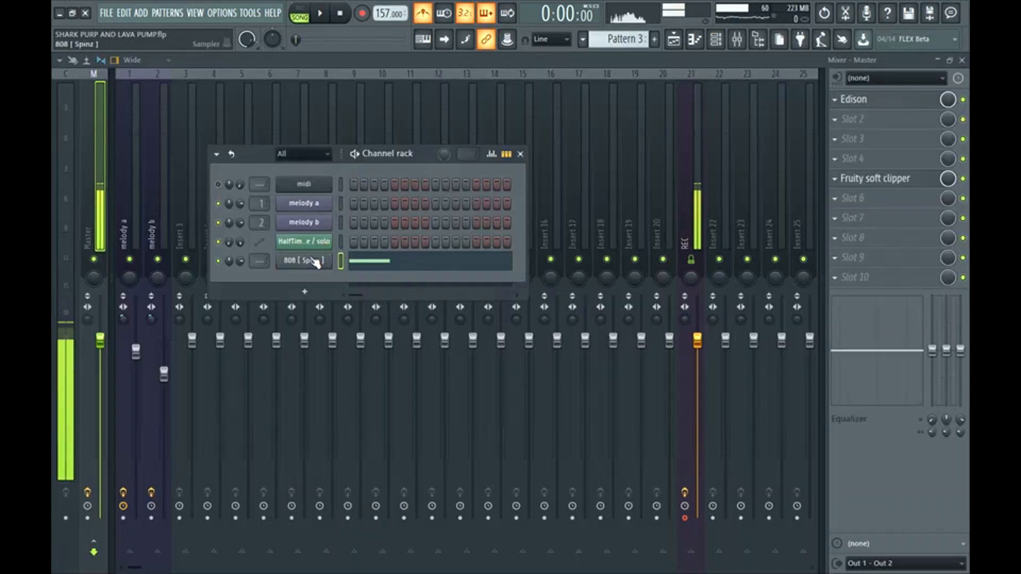
# Step: Set the root note of the 808 [ Spinz ] channel to F5
pyautogui.click(312, 258)
pyautogui.click(101, 143)
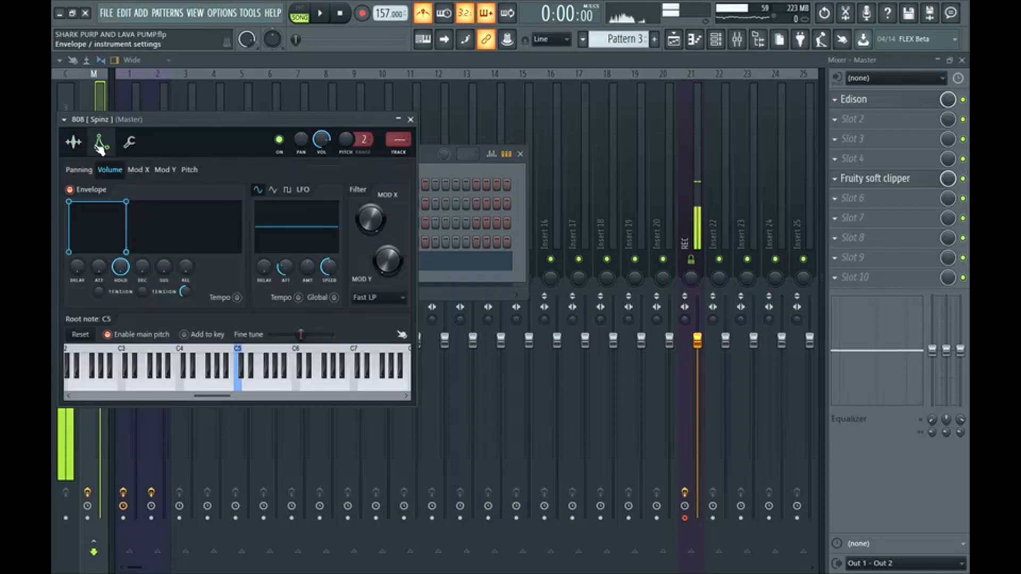
pyautogui.click(264, 385)
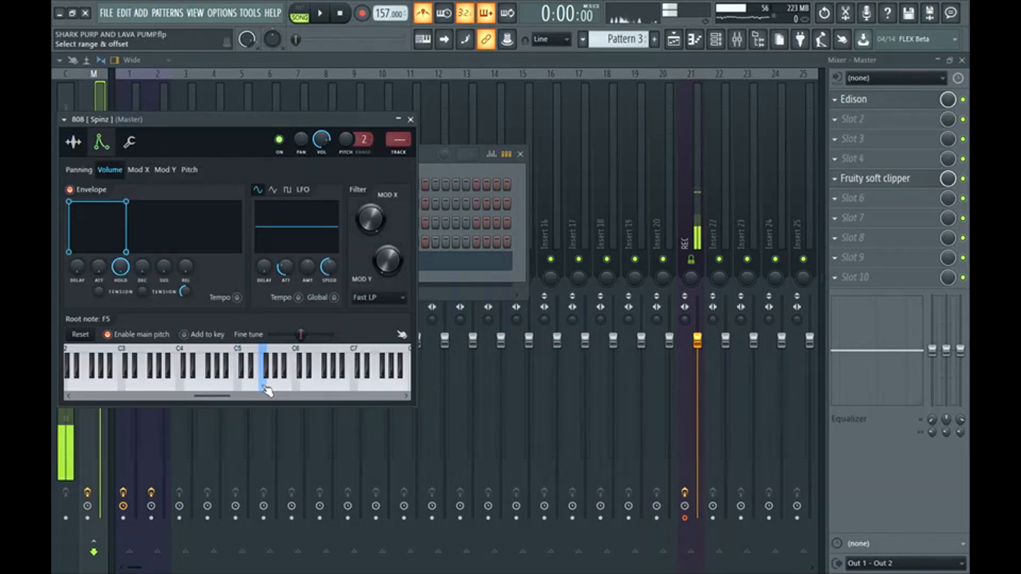
# Step: Move the four-bar 808 [ Spinz ] note down one octave to F5 and play it back
pyautogui.click(695, 37)
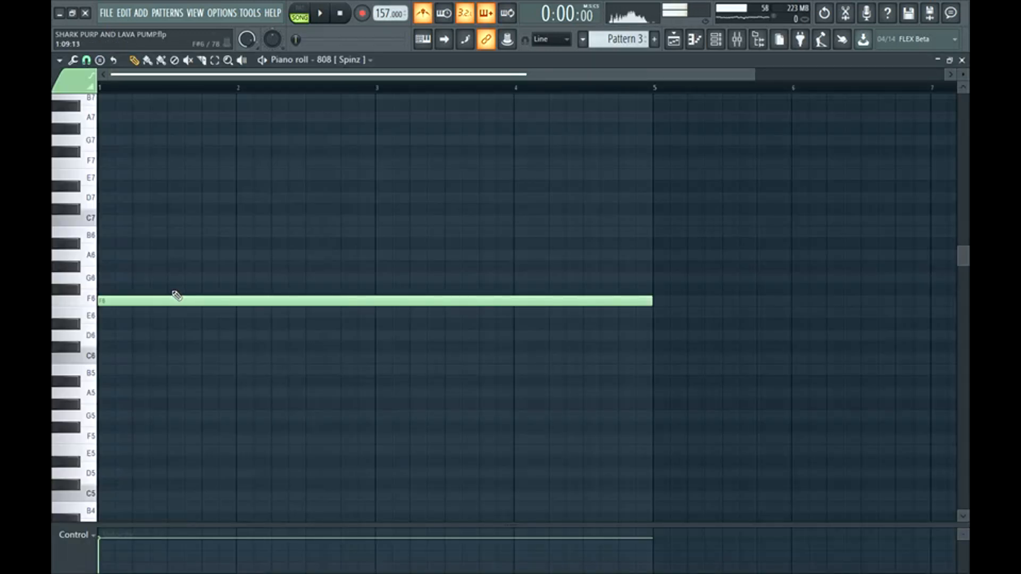
pyautogui.press('space')
pyautogui.hotkey('ctrl', 'Down')
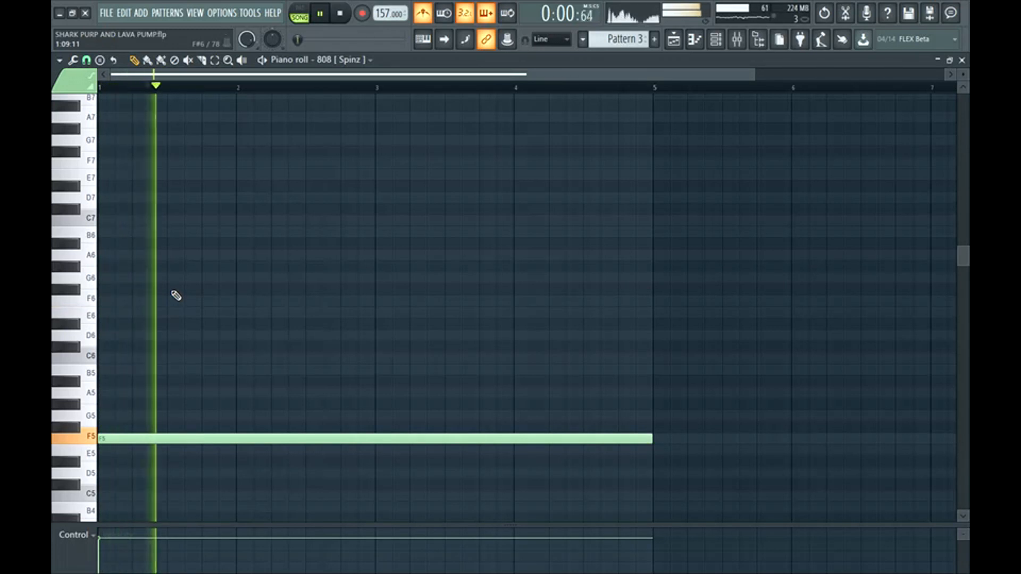
pyautogui.press('space')
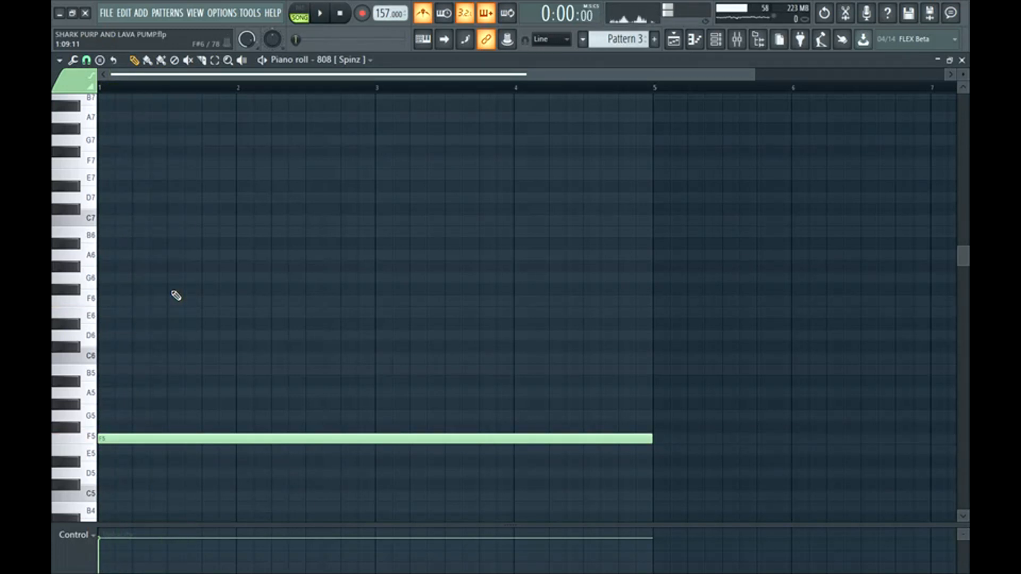
# Step: Audition the four-bar 808 note in another octave and return it to F5
pyautogui.hotkey('ctrl', 'Up')
pyautogui.press('space')
pyautogui.rightClick(176, 297)
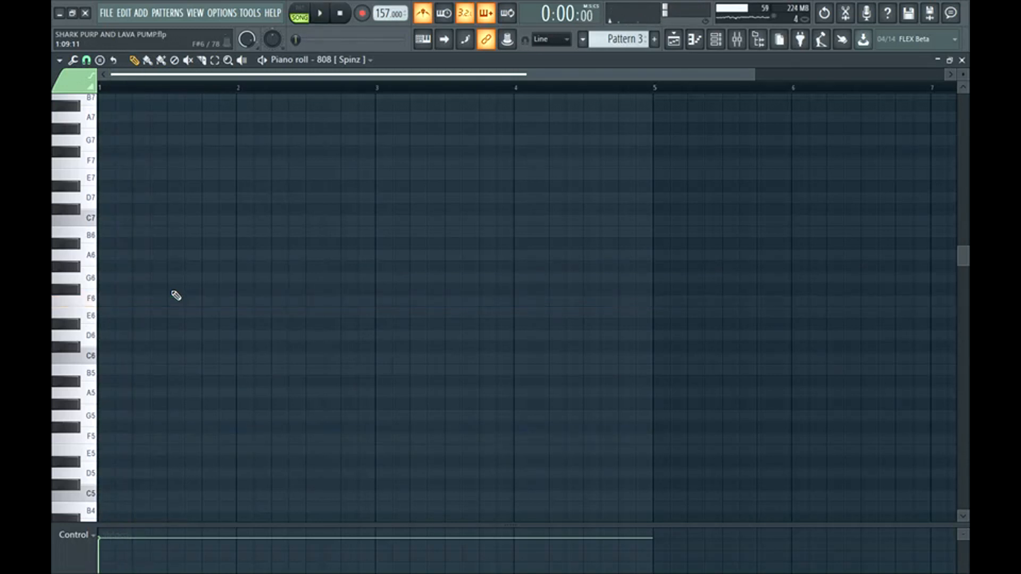
pyautogui.press('space')
pyautogui.press('space')
pyautogui.hotkey('ctrl', 'Up')
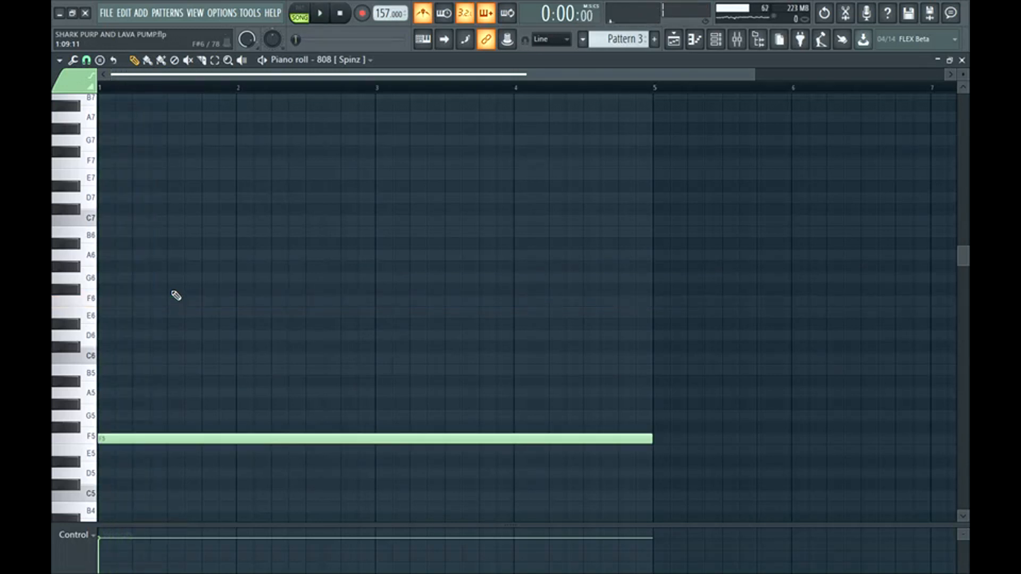
# Step: Rework Pattern 3's four-bar 808 note into shorter F5 notes ending on two C6 notes, and play it back
pyautogui.press('space')
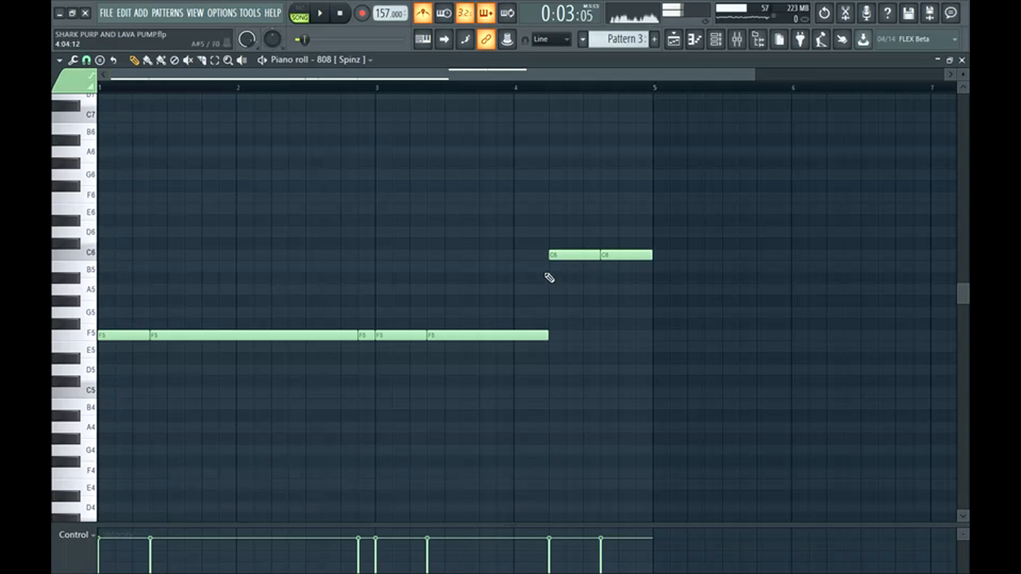
pyautogui.press('space')
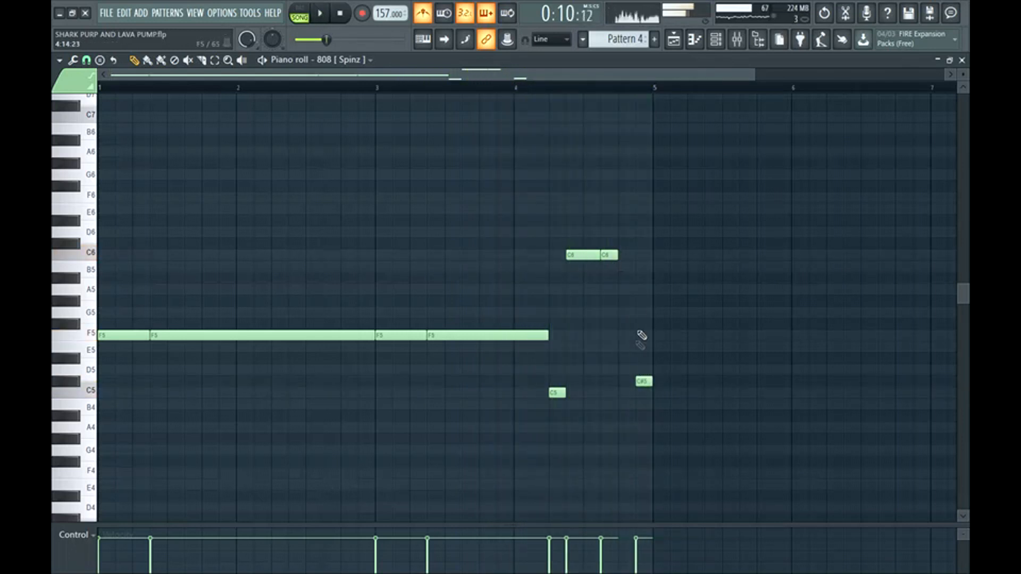
# Step: Lengthen the second C6 note in bar 4 of Pattern 4's 808 bassline up to the C#5 note and play it back
pyautogui.press('space')
pyautogui.moveTo(617, 255); pyautogui.dragTo(635, 256)
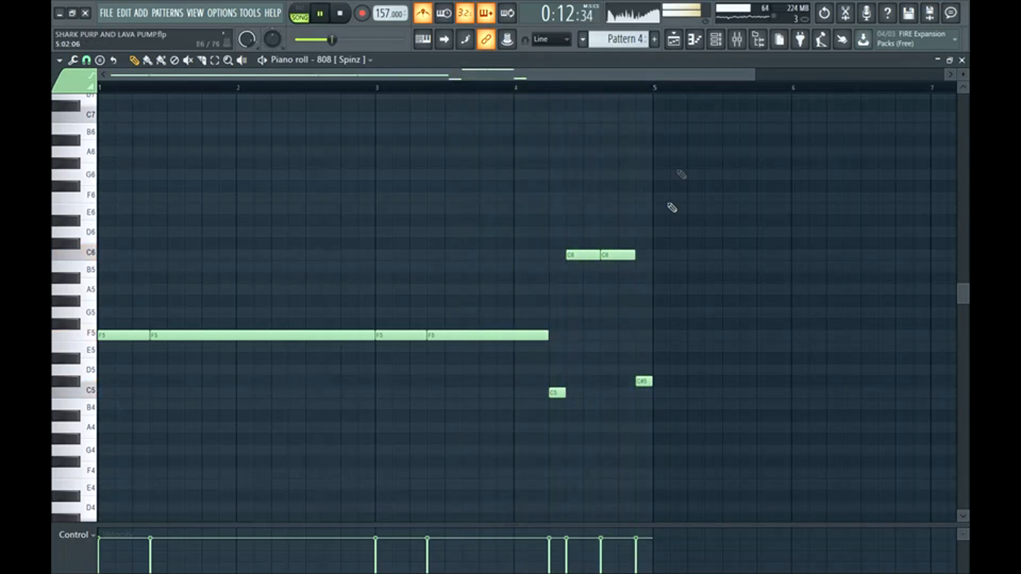
pyautogui.press('space')
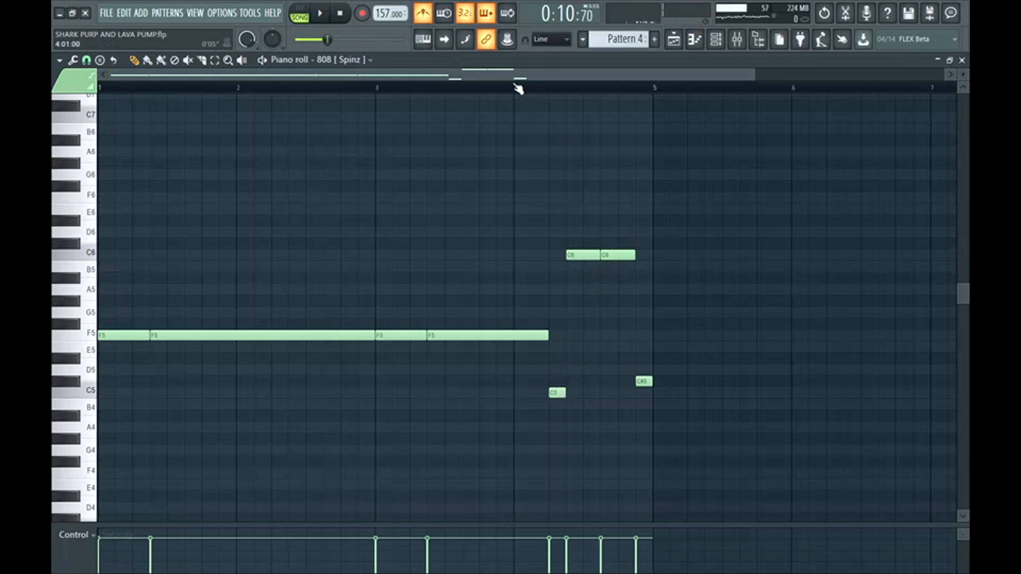
pyautogui.press('space')
pyautogui.press('space')
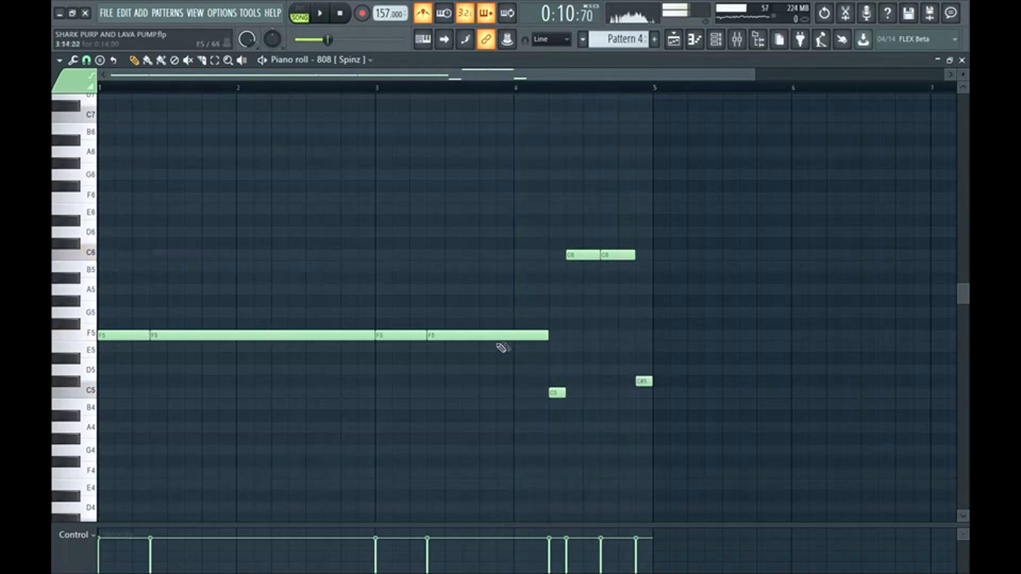
pyautogui.press('space')
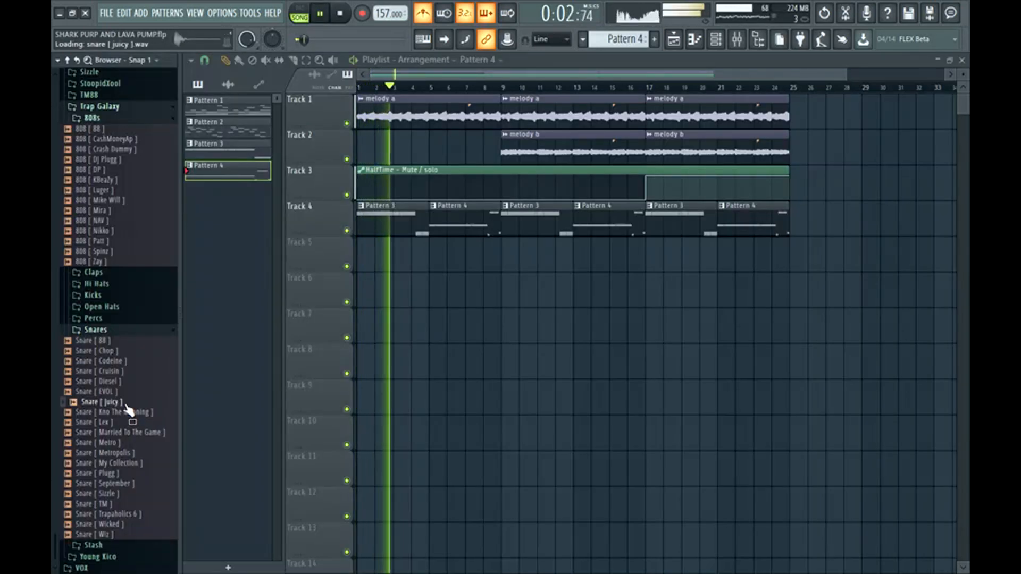
# Step: Load Snare [ Juicy ] into a new sampler channel and trim the silent tail of the sample
pyautogui.press('space')
pyautogui.rightClick(129, 402)
pyautogui.click(142, 416)
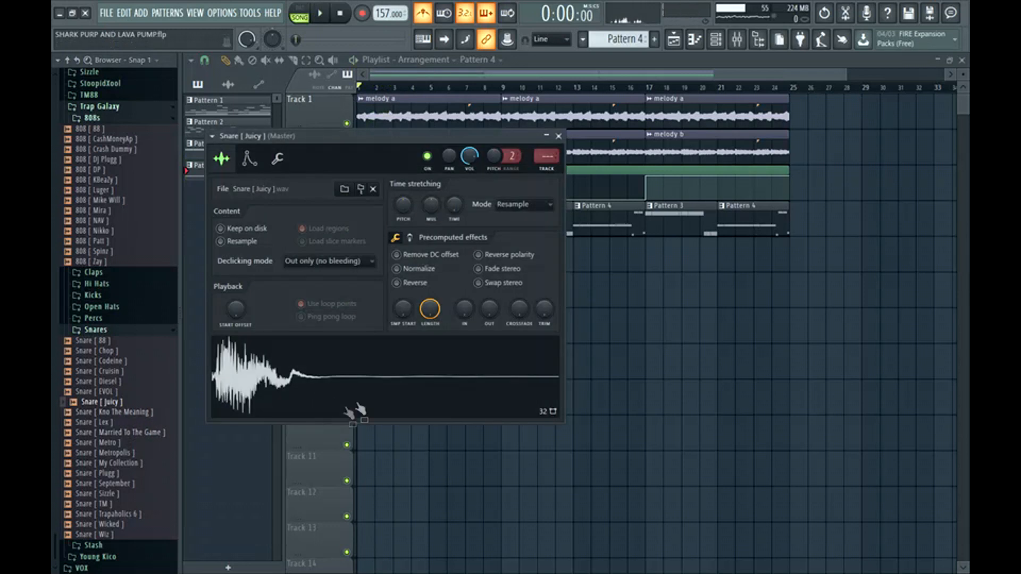
pyautogui.moveTo(402, 379); pyautogui.dragTo(526, 382)
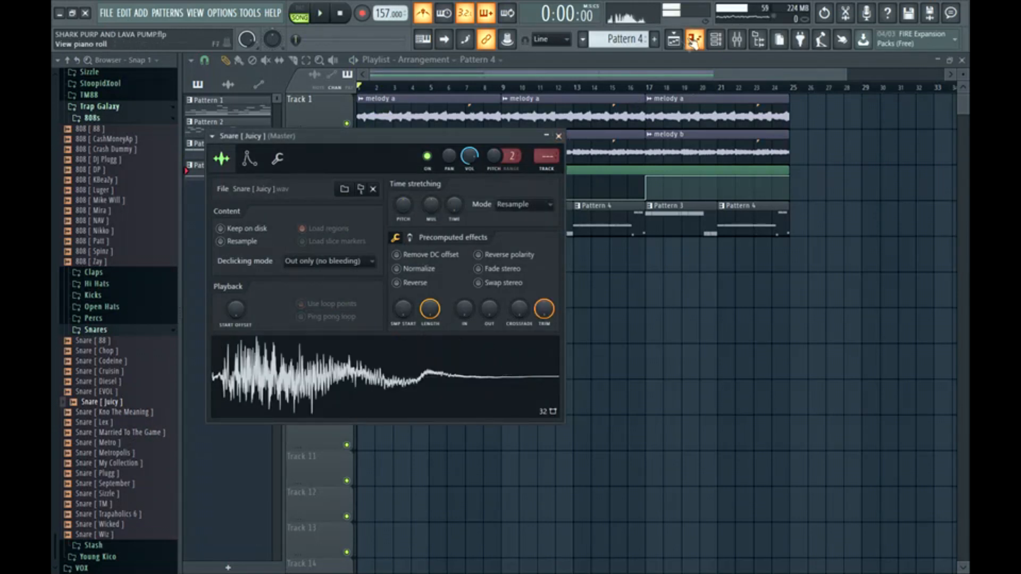
# Step: Create Pattern 5 with 32 steps and add Snare [ Juicy ] hits on steps 9 and 25
pyautogui.click(655, 39)
pyautogui.click(558, 136)
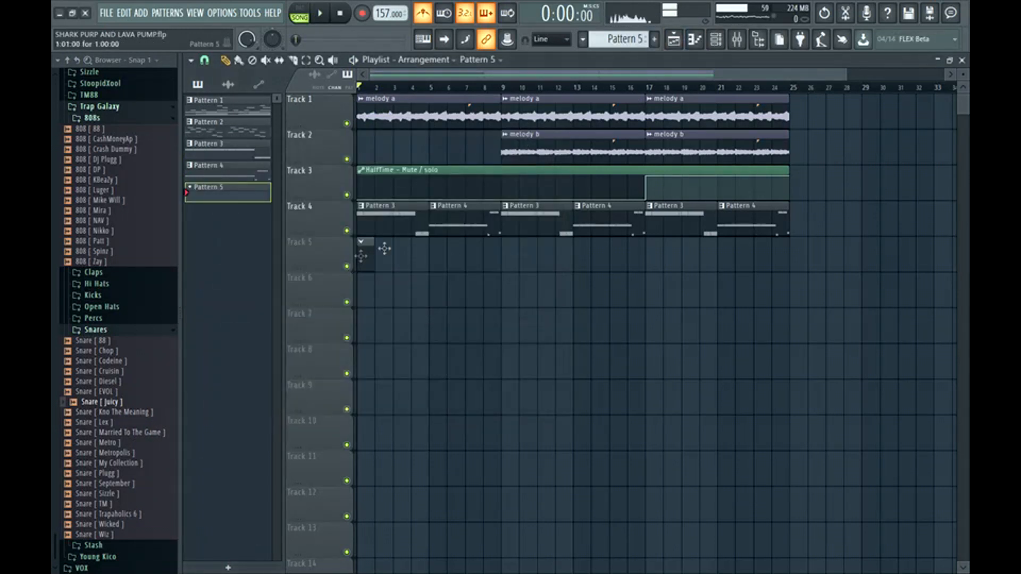
pyautogui.click(716, 39)
pyautogui.click(566, 281)
pyautogui.moveTo(661, 298); pyautogui.dragTo(738, 298)
pyautogui.press('space')
pyautogui.click(730, 280)
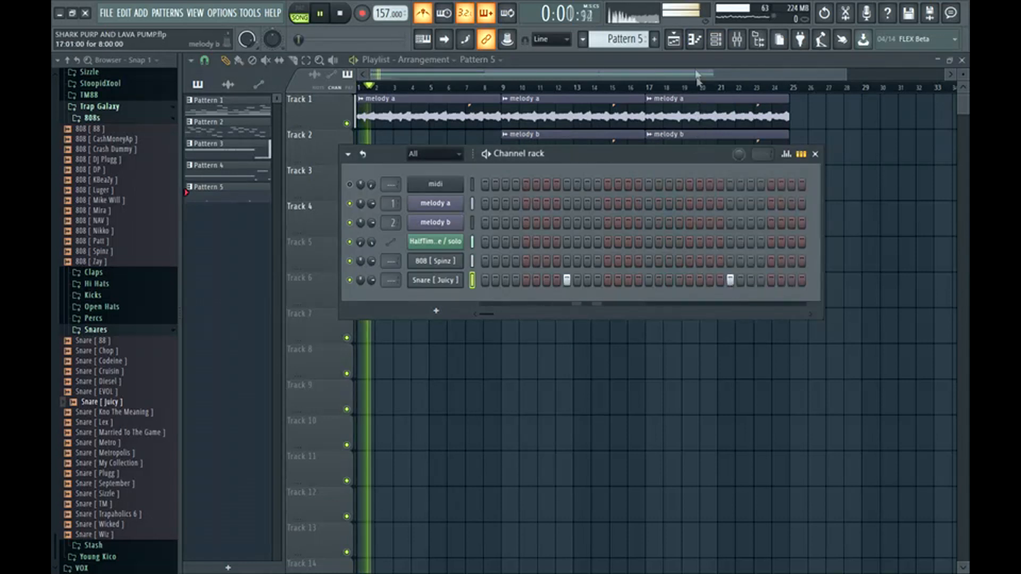
# Step: Place two Pattern 5 clips in bars 1 to 4 of Track 5 and duplicate them
pyautogui.click(716, 39)
pyautogui.click(404, 251)
pyautogui.moveTo(415, 253); pyautogui.dragTo(356, 268)
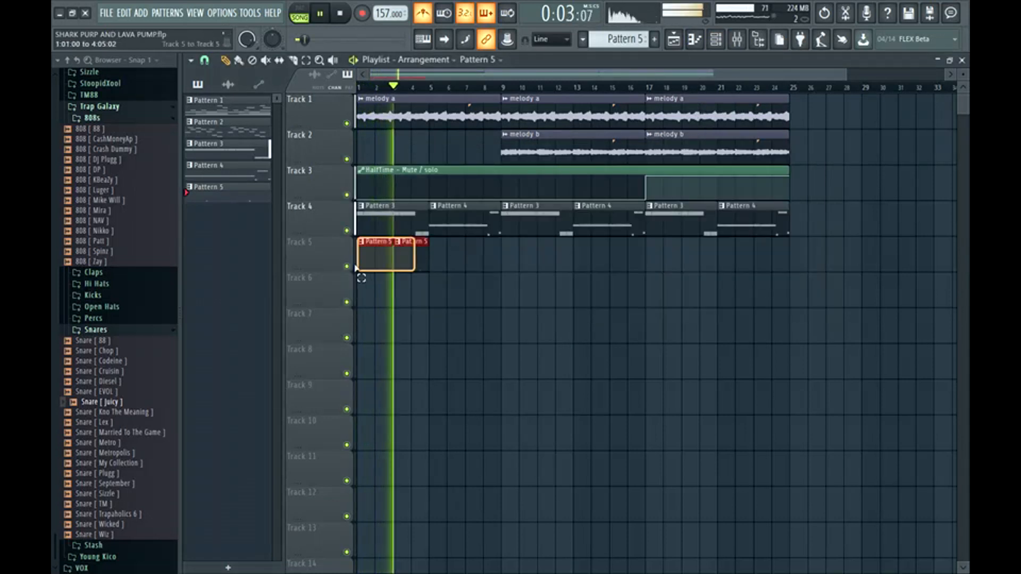
pyautogui.hotkey('ctrl', 'b')
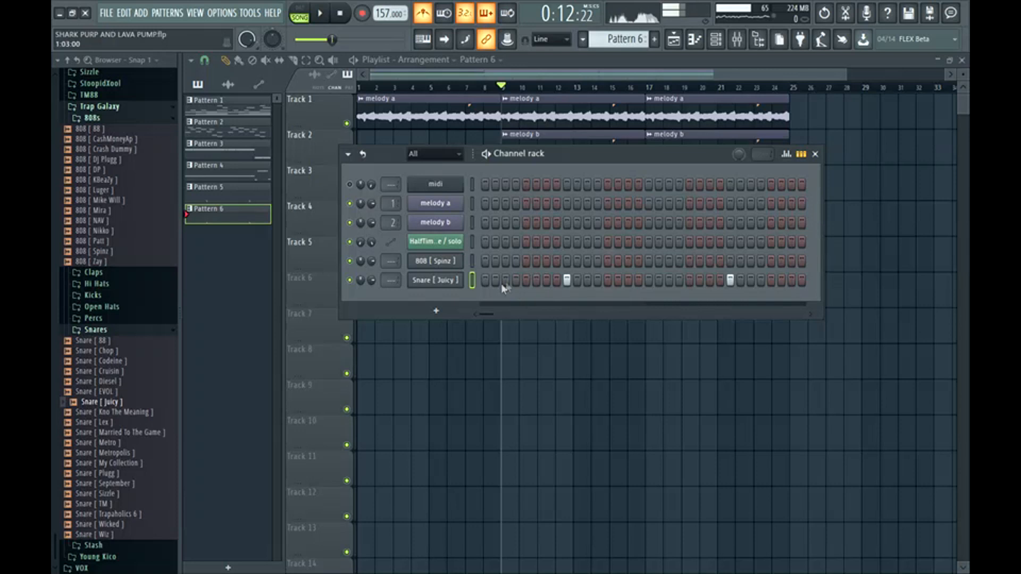
# Step: Add Snare [ Juicy ] hits on steps 3 and 19 of Pattern 6 and listen to them with the song
pyautogui.click(505, 280)
pyautogui.press('space')
pyautogui.click(669, 280)
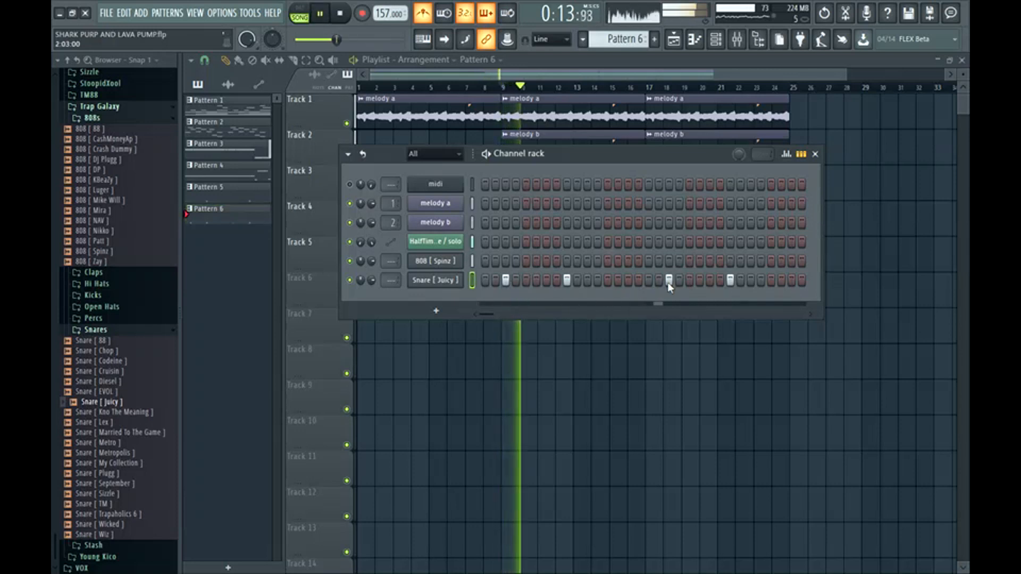
pyautogui.click(694, 41)
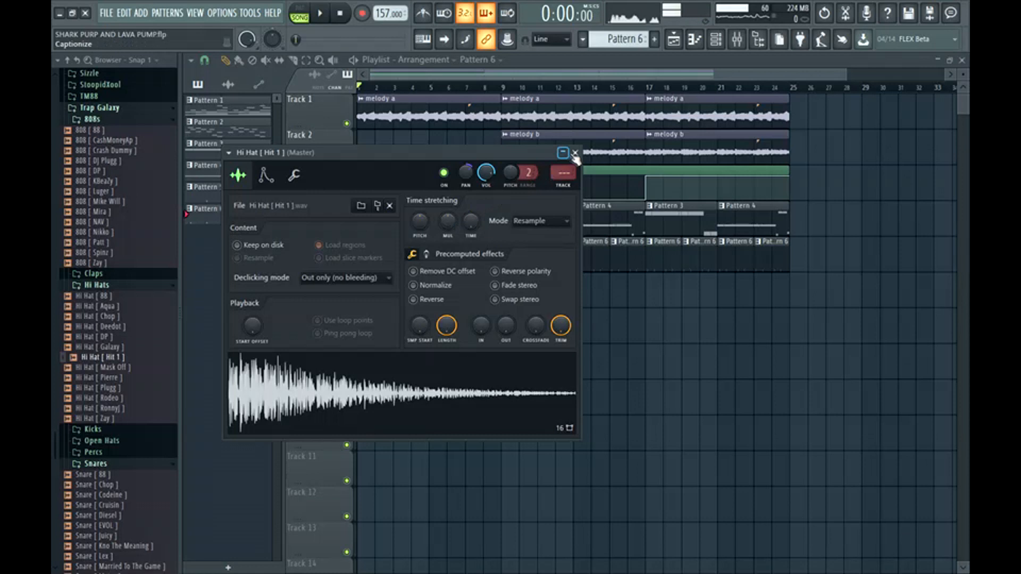
# Step: Create Pattern 7, fill every second step of the Hi Hat [ Hit 1 ] channel, and play it back
pyautogui.click(564, 155)
pyautogui.click(654, 39)
pyautogui.click(673, 40)
pyautogui.rightClick(446, 299)
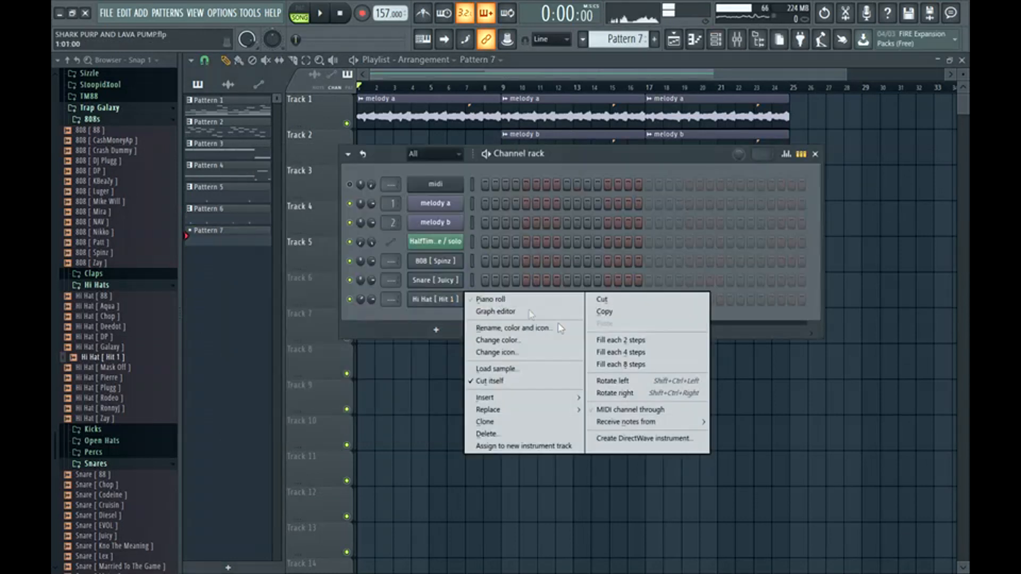
pyautogui.click(621, 340)
pyautogui.press('space')
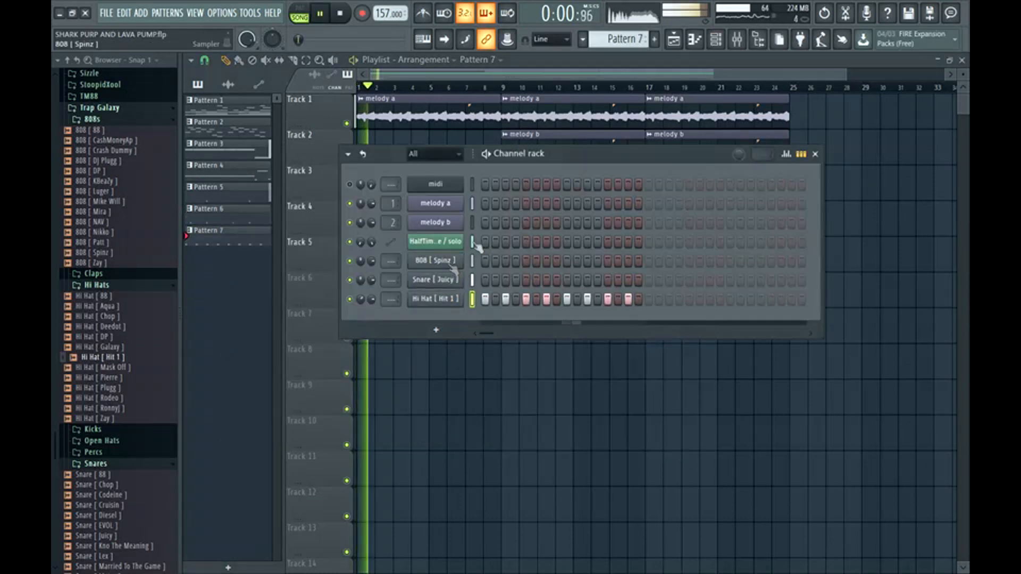
# Step: Add a Hi Hat [ Hit 1 ] hit on step 2 of Pattern 7 and check the rhythm in the piano roll
pyautogui.press('space')
pyautogui.click(495, 299)
pyautogui.press('F7')
pyautogui.press('space')
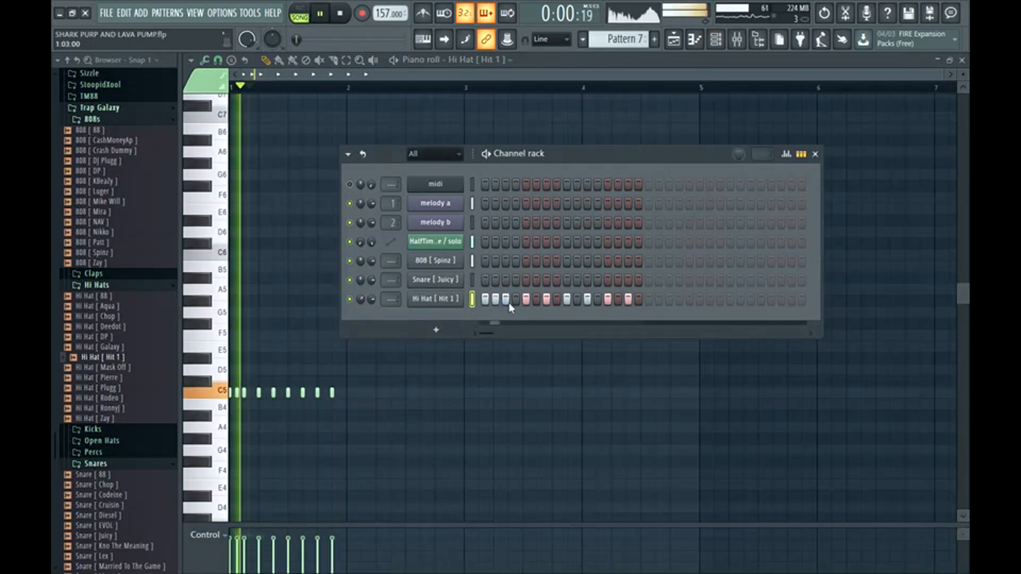
pyautogui.press('F6')
pyautogui.press('space')
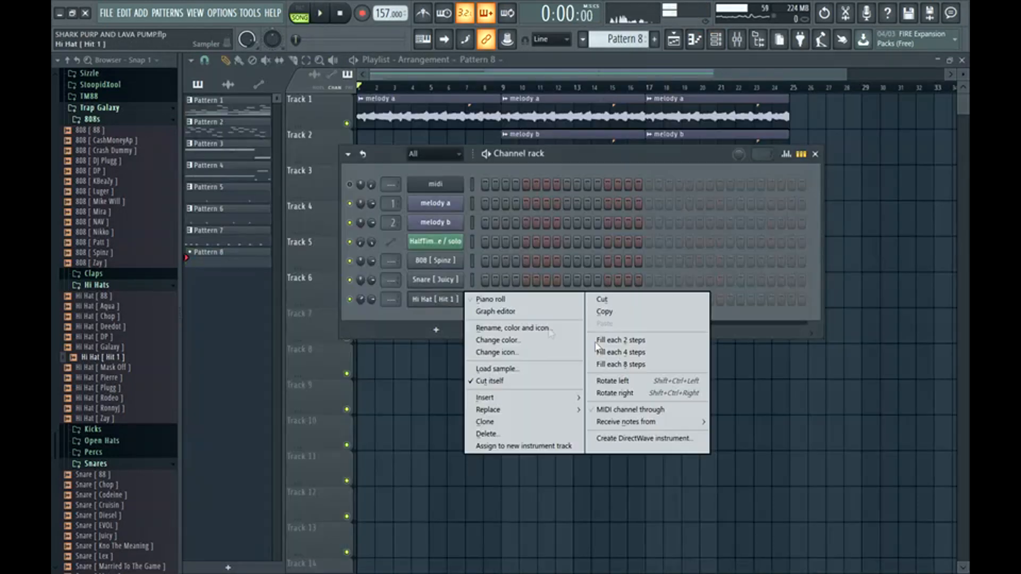
# Step: Fill every second step of the Hi Hat [ Hit 1 ] channel in Pattern 8 and play it from the piano roll
pyautogui.click(620, 340)
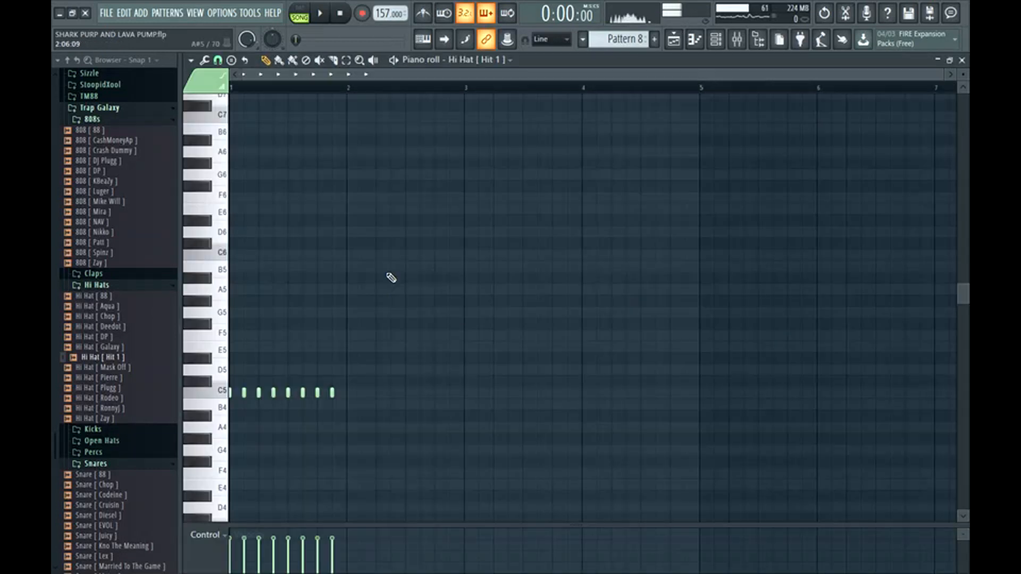
pyautogui.press('space')
pyautogui.scroll(3, 445, 89)
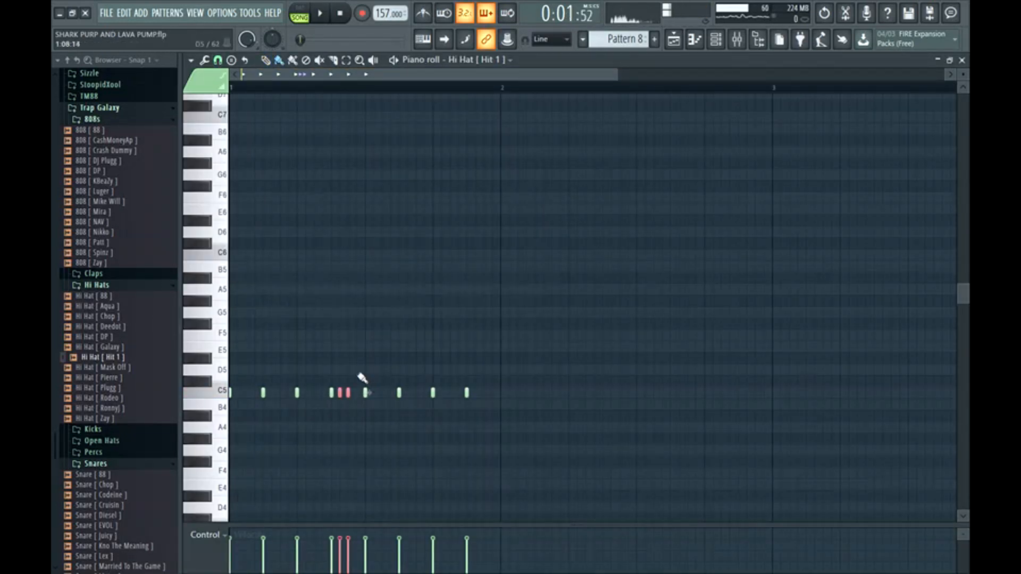
# Step: Shape a fast hi-hat roll before beat 3 of Pattern 8 and rework the bar's last hit, checking by playback
pyautogui.moveTo(356, 371); pyautogui.dragTo(333, 415)
pyautogui.keyDown('ctrl'); pyautogui.click(356, 342); pyautogui.keyUp('ctrl')
pyautogui.press('space')
pyautogui.press('space')
pyautogui.moveTo(499, 353); pyautogui.dragTo(466, 410)
pyautogui.press('space')
pyautogui.click(466, 393)
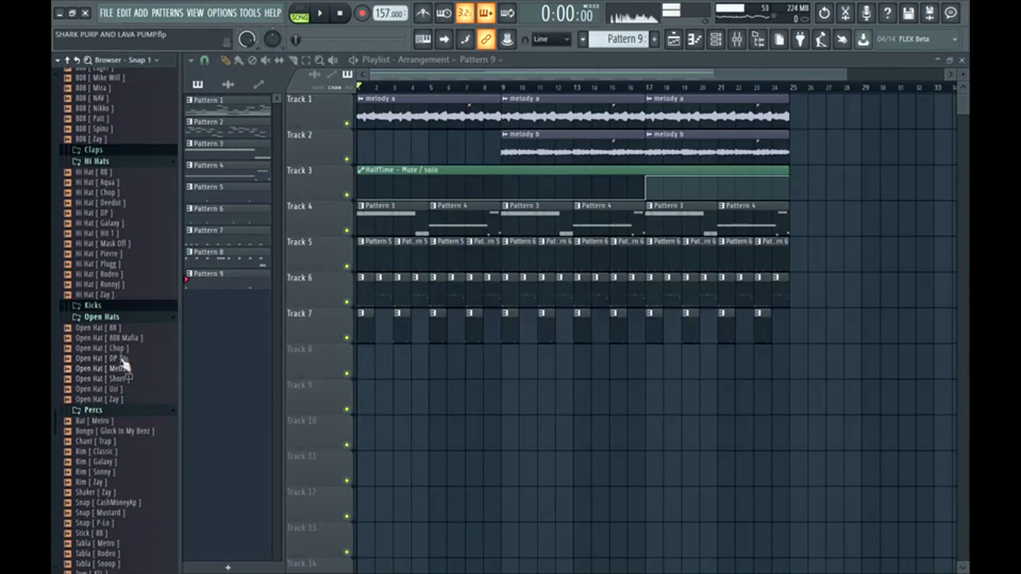
# Step: Load Snare [ Kno The Meaning ] into a new channel and arrange it as Pattern 10 on Track 8 in bars 12, 16, 20 and 24
pyautogui.scroll(-5, 116, 301)
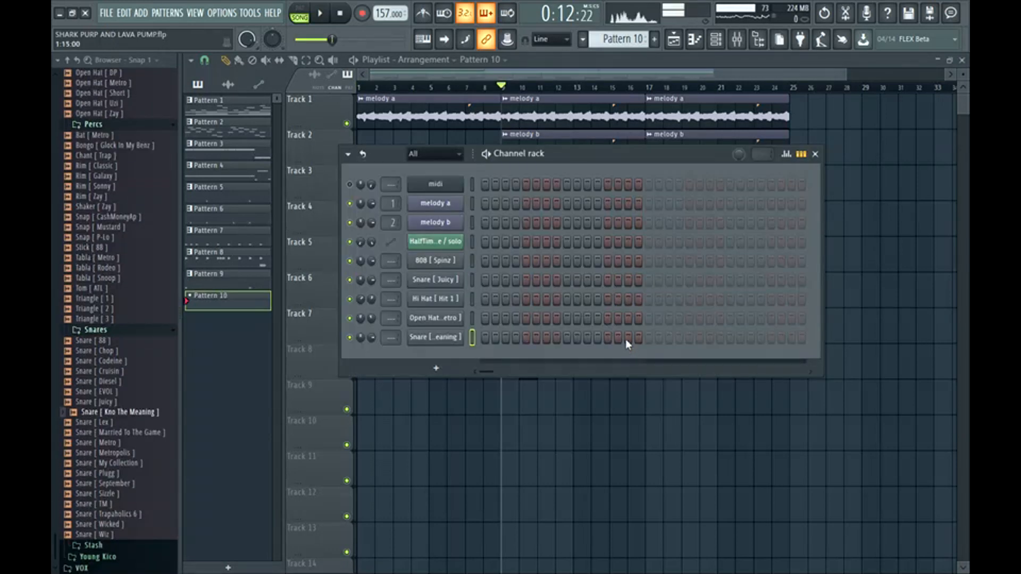
pyautogui.press('space')
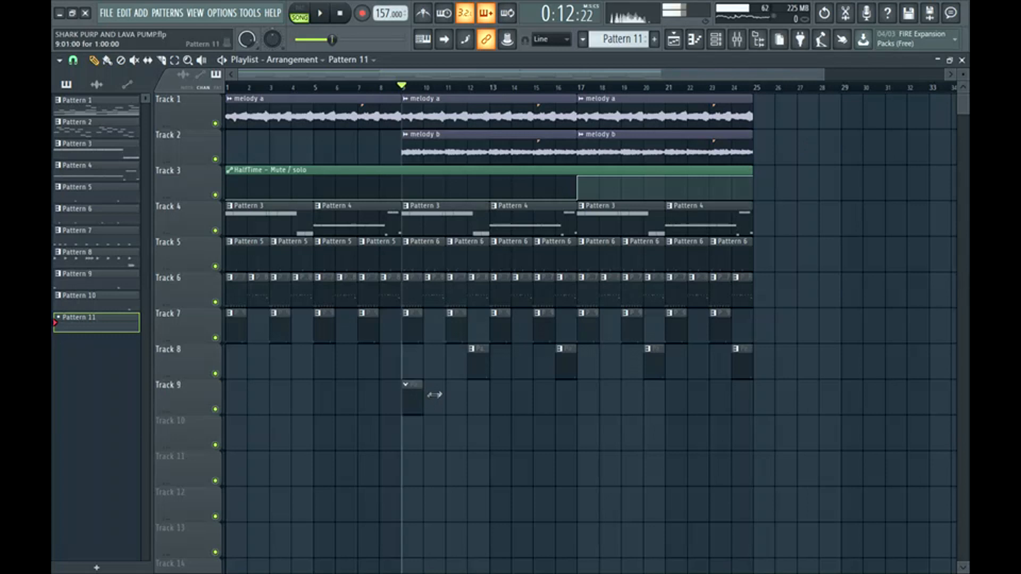
# Step: Program the JD DTR KICK (2) channel in Pattern 11 with hits on steps 1 and 7
pyautogui.click(717, 40)
pyautogui.click(354, 357)
pyautogui.press('space')
pyautogui.click(414, 356)
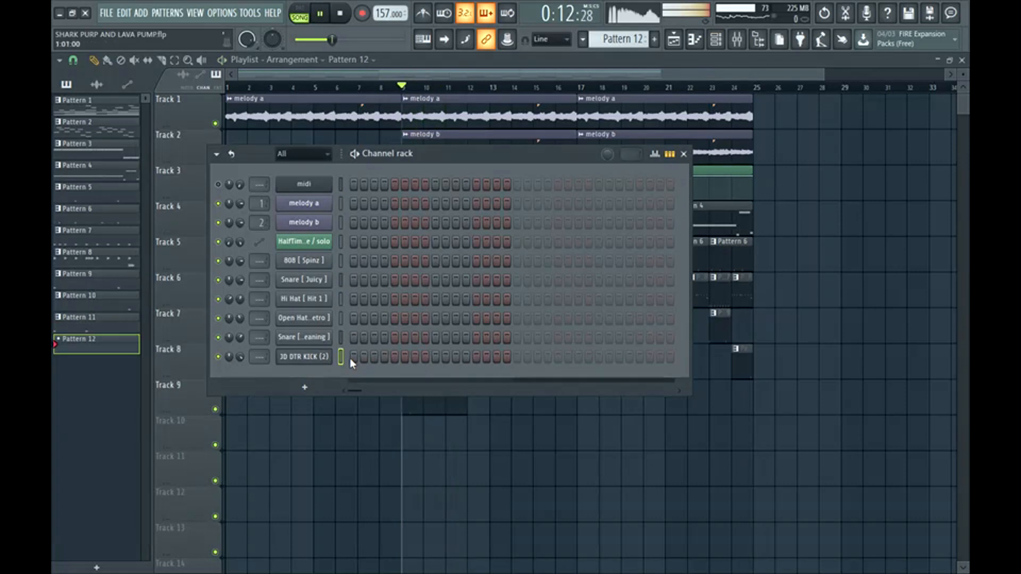
# Step: Program the JD DTR KICK (2) channel in Pattern 12 with hits on steps 1, 7 and 27 during playback
pyautogui.click(354, 357)
pyautogui.press('space')
pyautogui.click(415, 356)
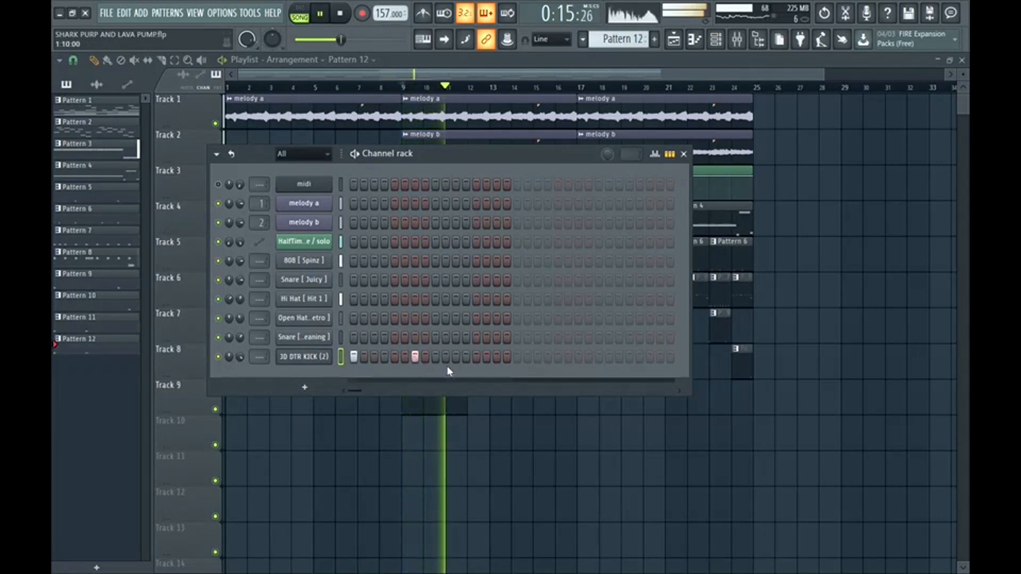
pyautogui.click(617, 357)
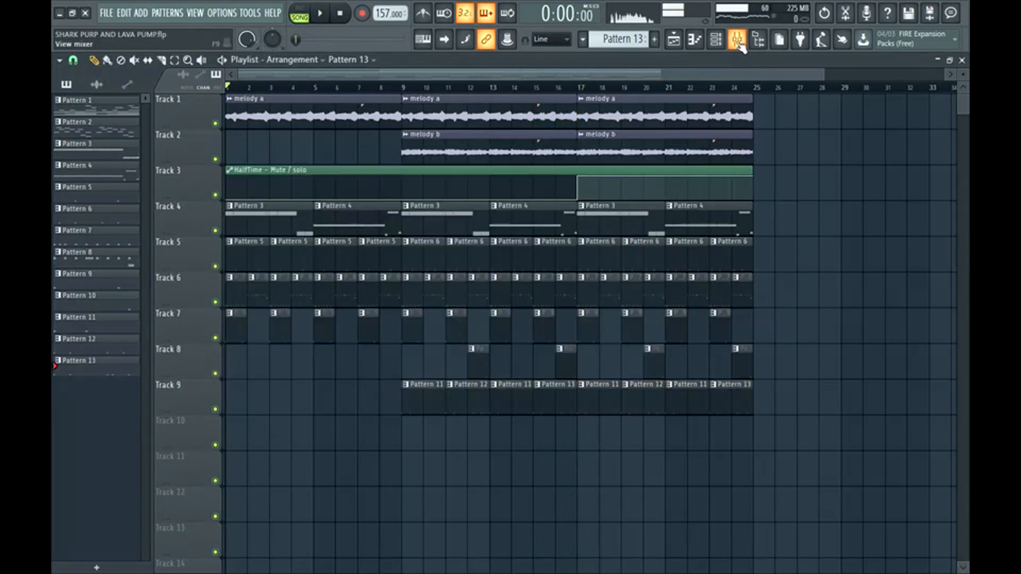
# Step: Play back the full arrangement, place a Pattern 10 clip at bar 27 of Track 8, and inspect the playlist layout
pyautogui.press('space')
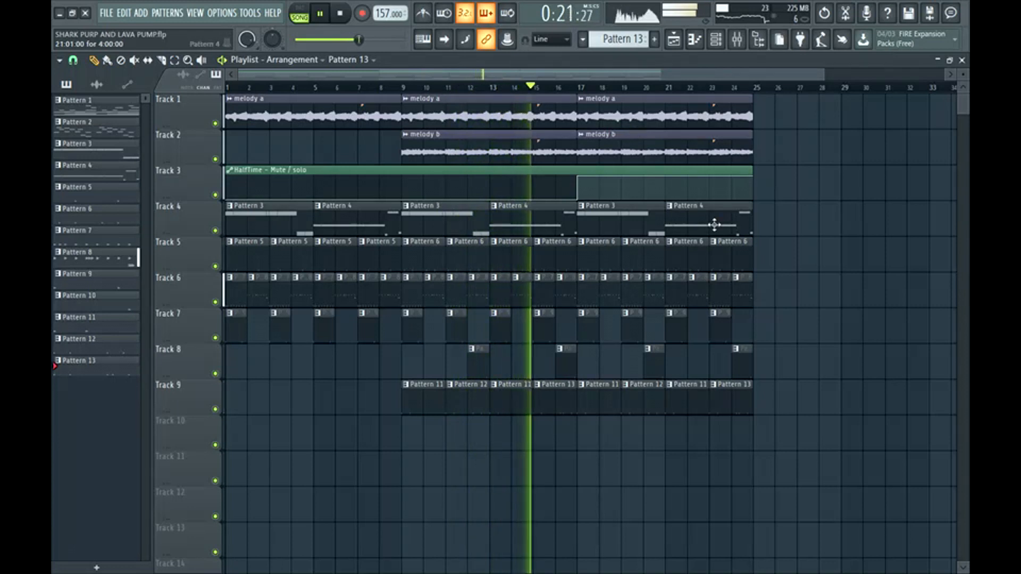
pyautogui.click(802, 356)
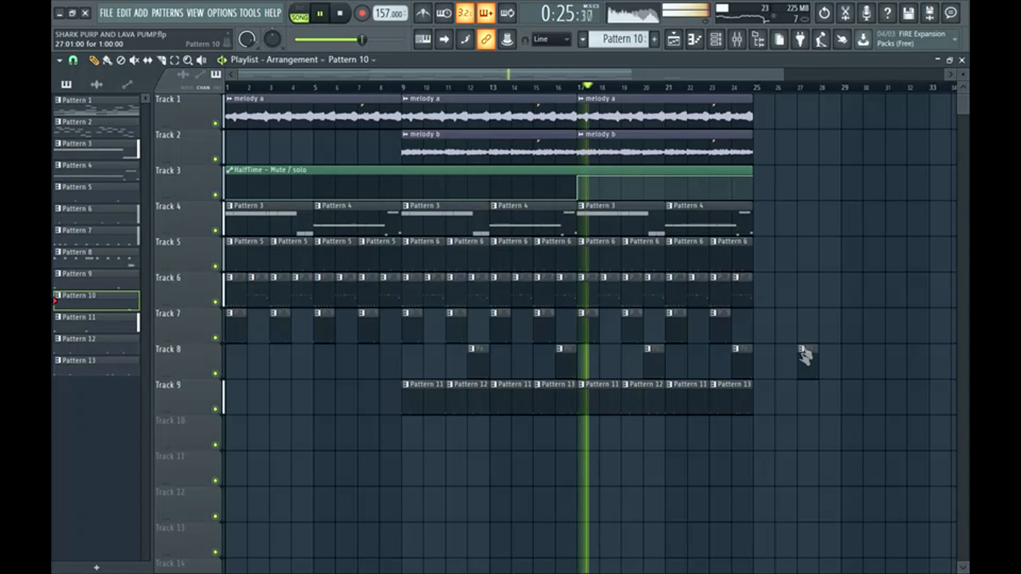
pyautogui.keyDown('ctrl'); pyautogui.scroll(-2, 808, 122); pyautogui.keyUp('ctrl')
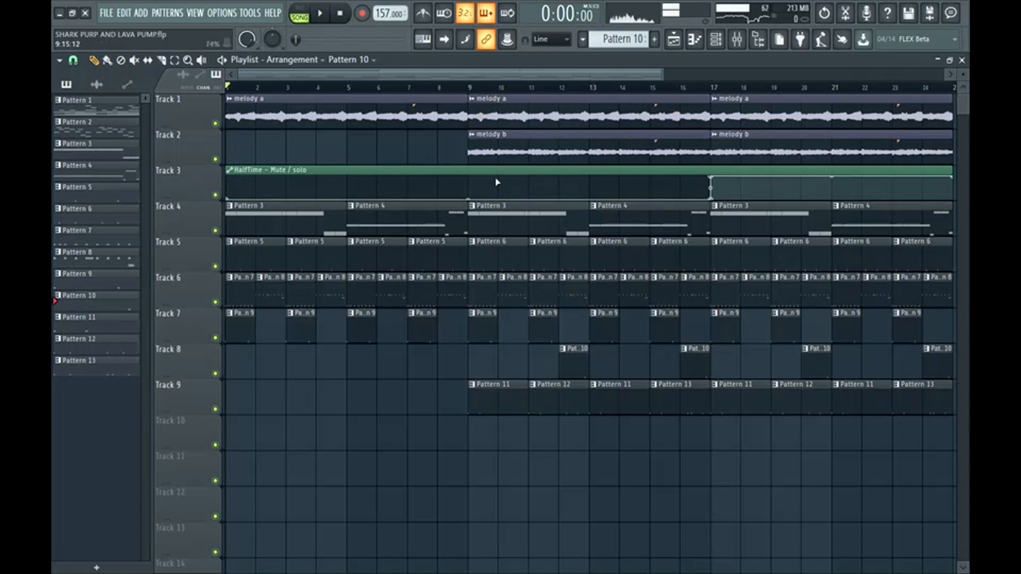
pyautogui.moveTo(662, 75); pyautogui.dragTo(625, 185)
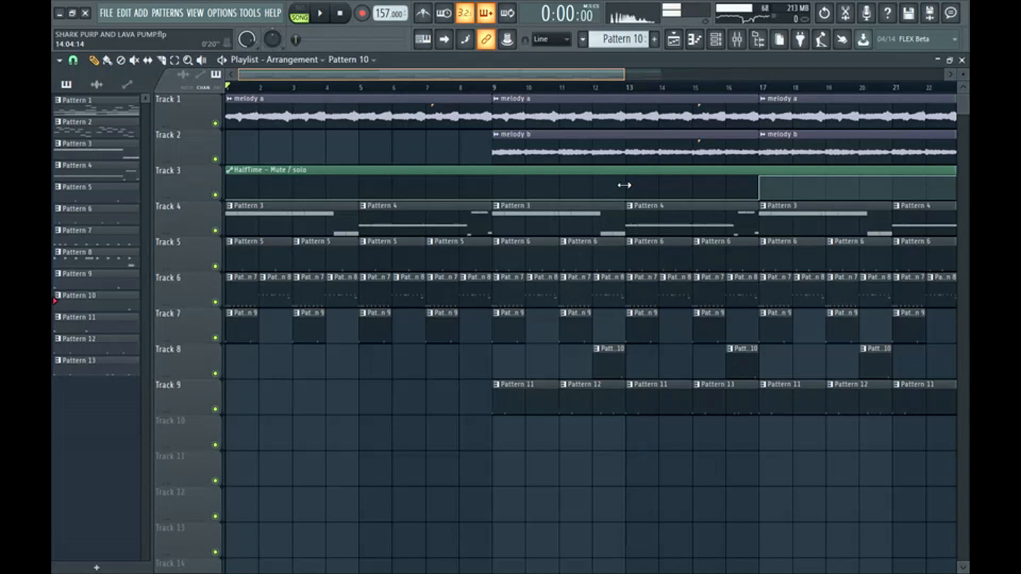